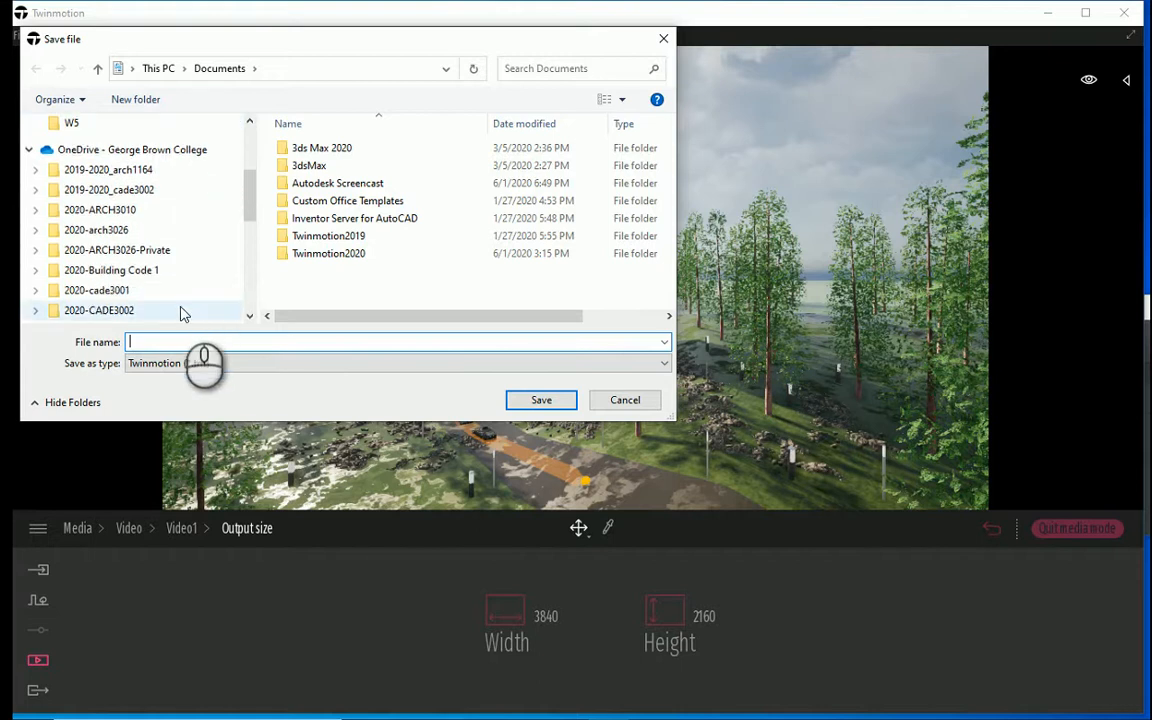
Save the project as CADE3002-W5-TM in the W5 folder of 2020-CADE3002.
click(181, 313)
double_click(300, 224)
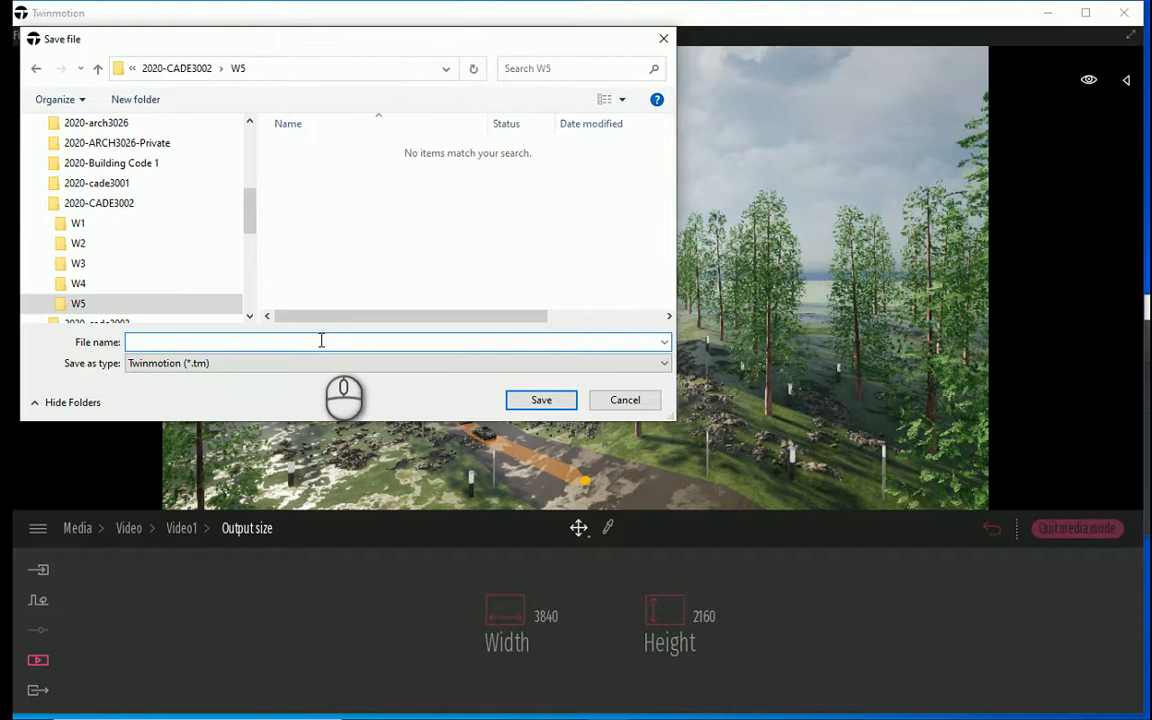
text(CADE3002-)
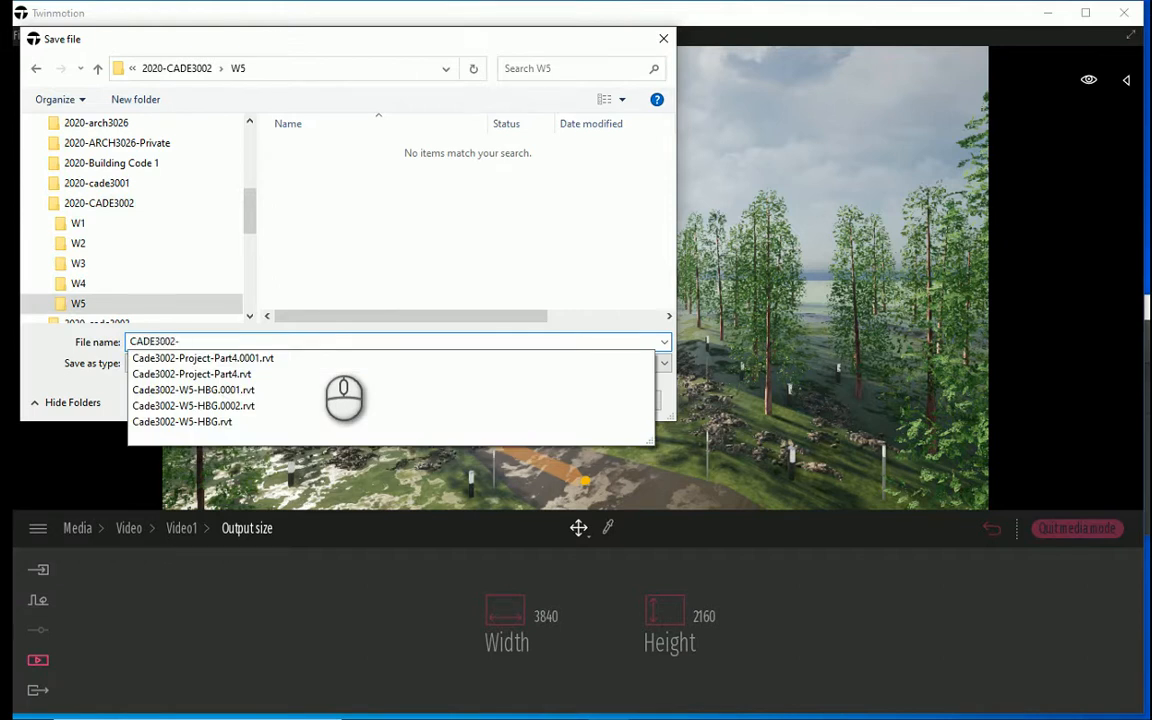
text(W5-)
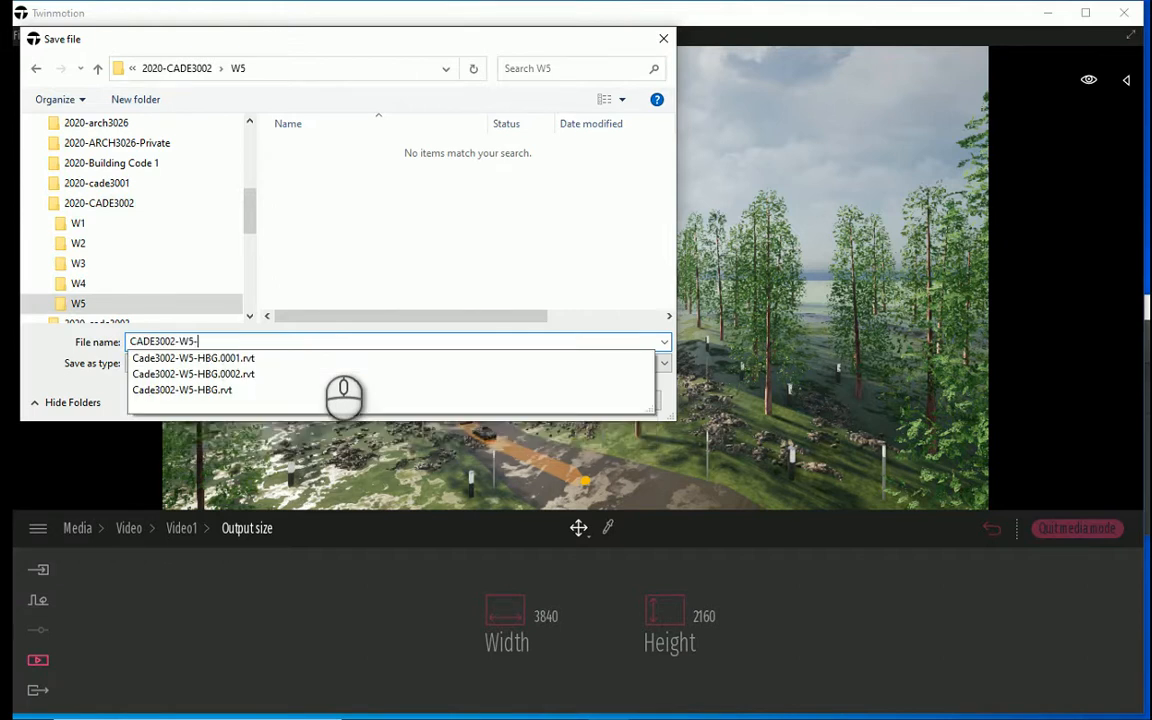
text(TM)
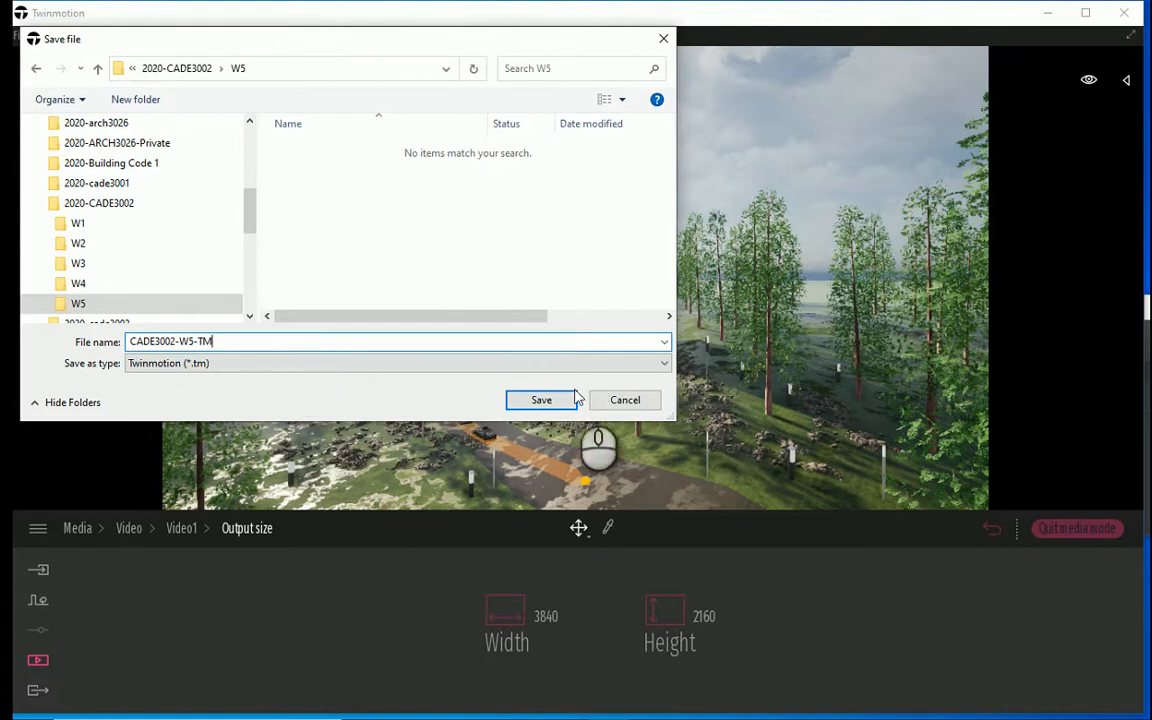
click(541, 400)
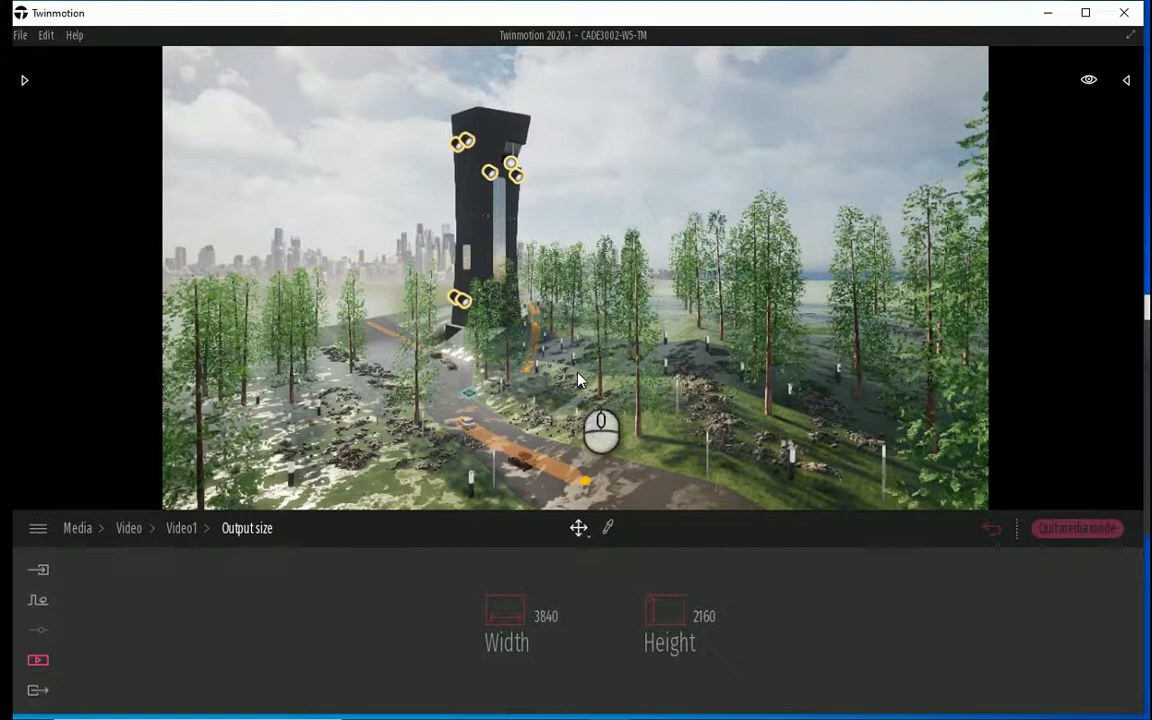
Display the Tools category of the asset library.
click(24, 79)
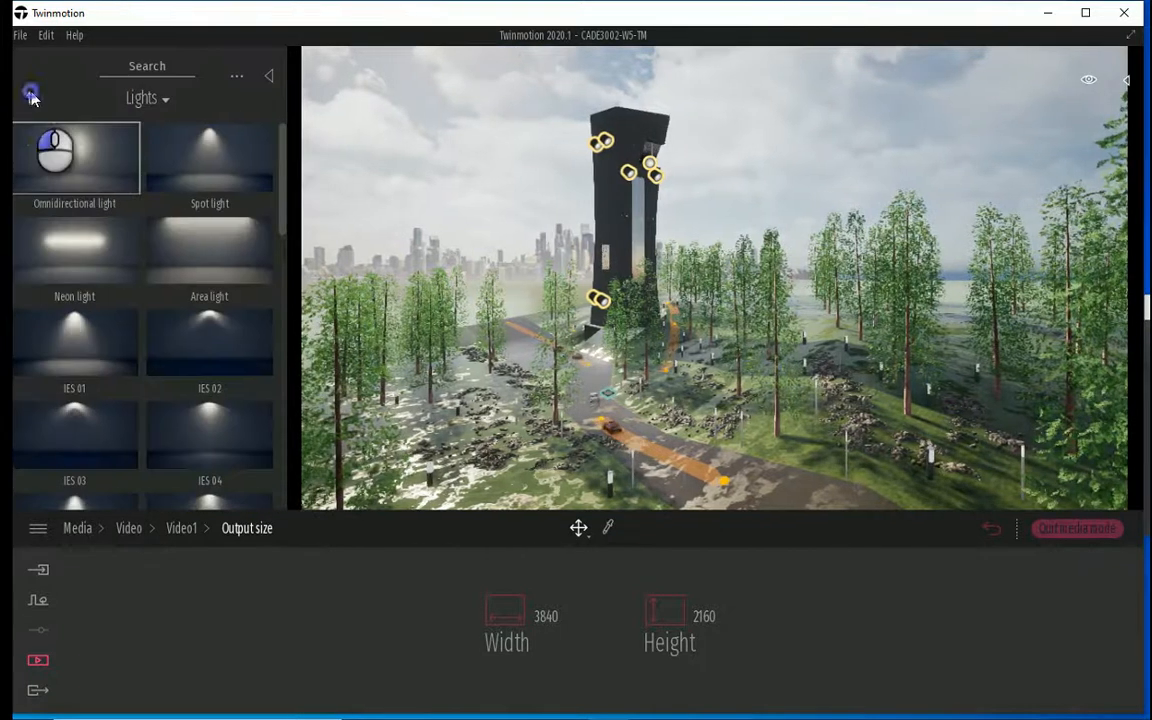
click(33, 95)
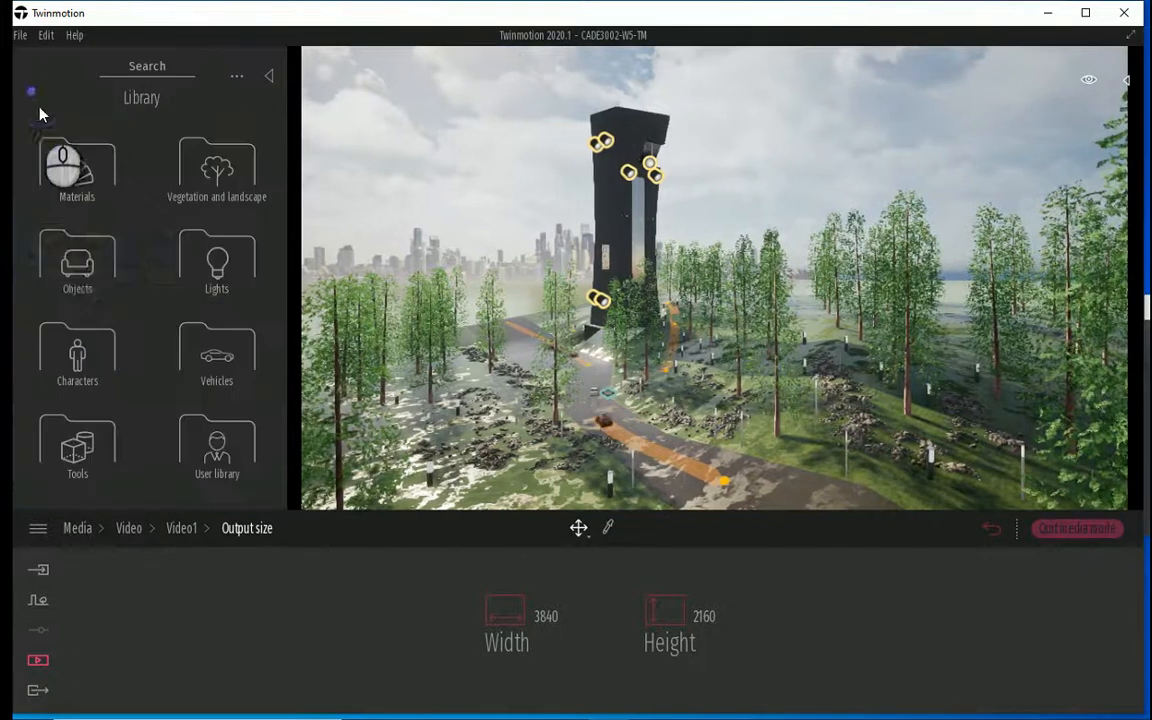
click(80, 443)
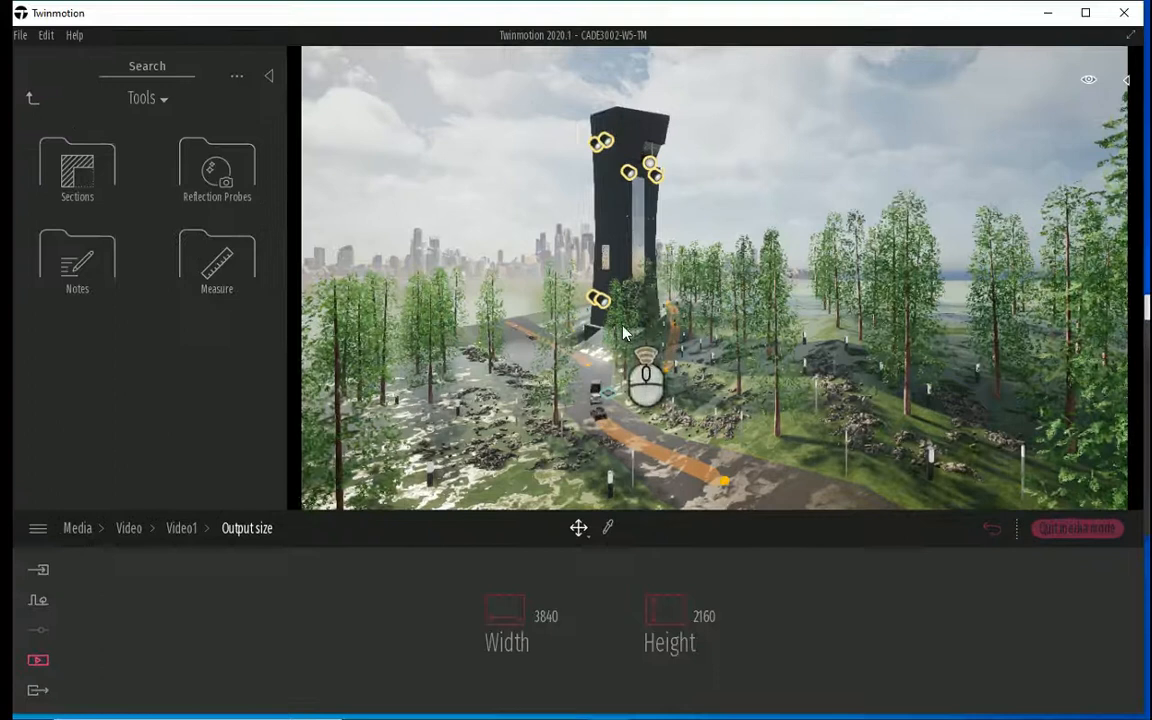
Create a still image from a viewpoint inside the tower, facing the columns and glazed wall, and name it Interior.
scroll(622, 327, up, 8)
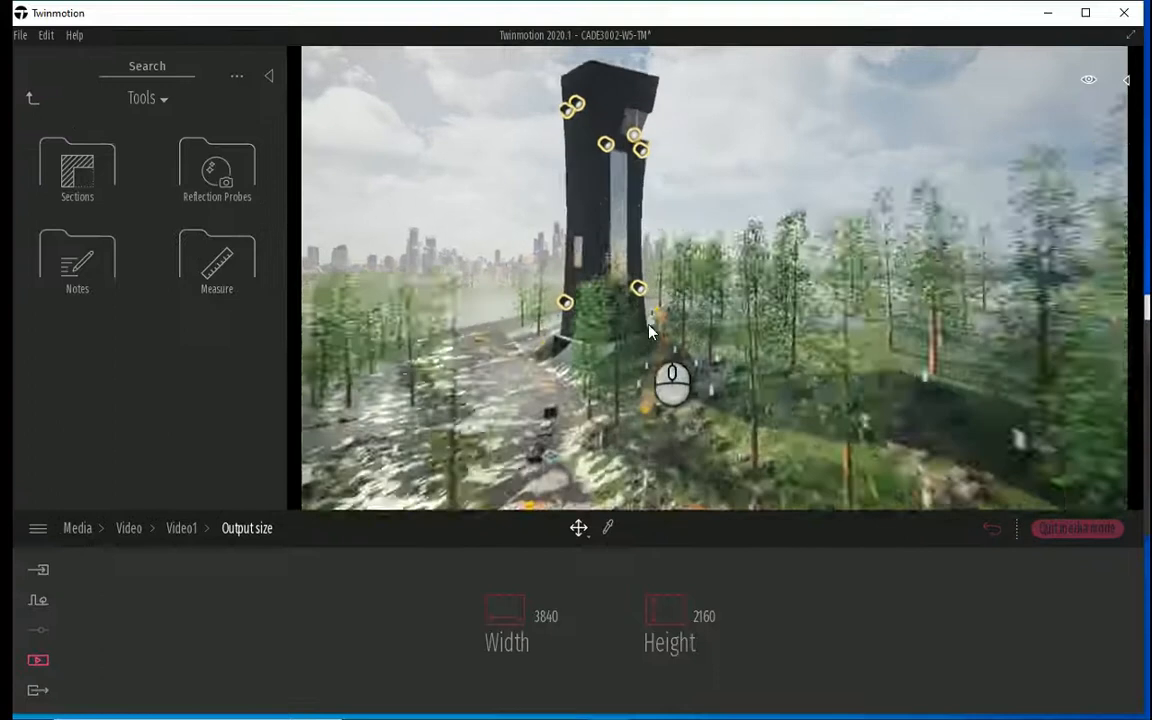
scroll(655, 342, up, 6)
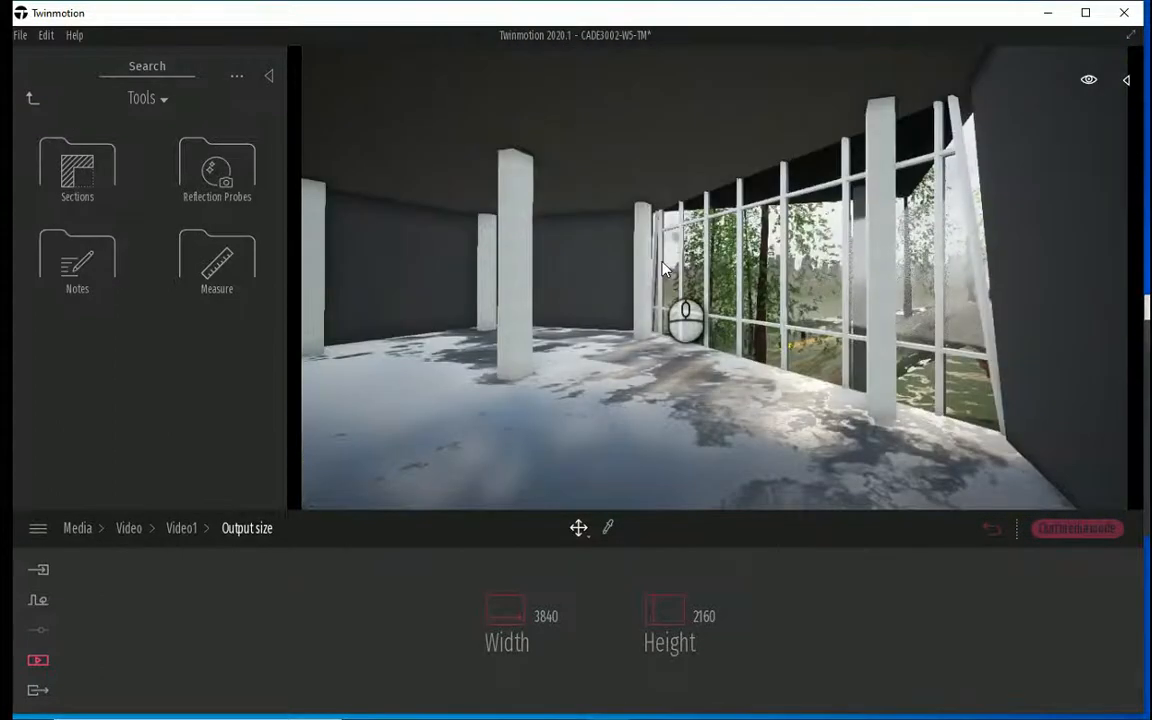
click(77, 528)
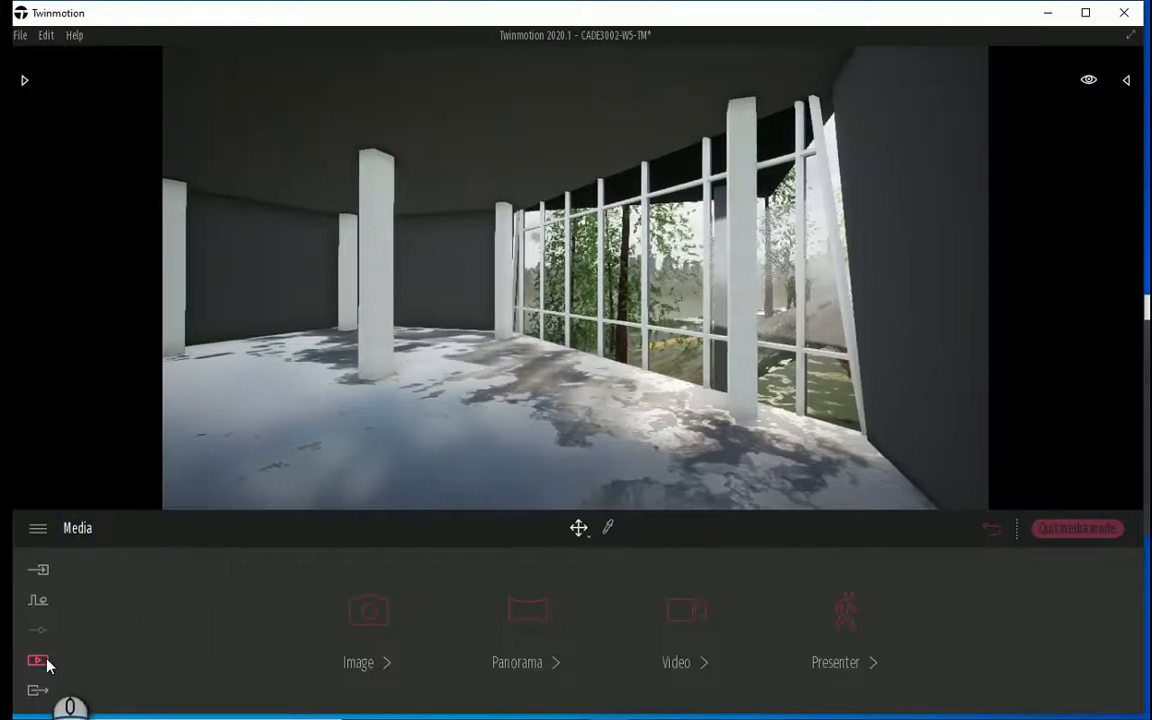
click(350, 650)
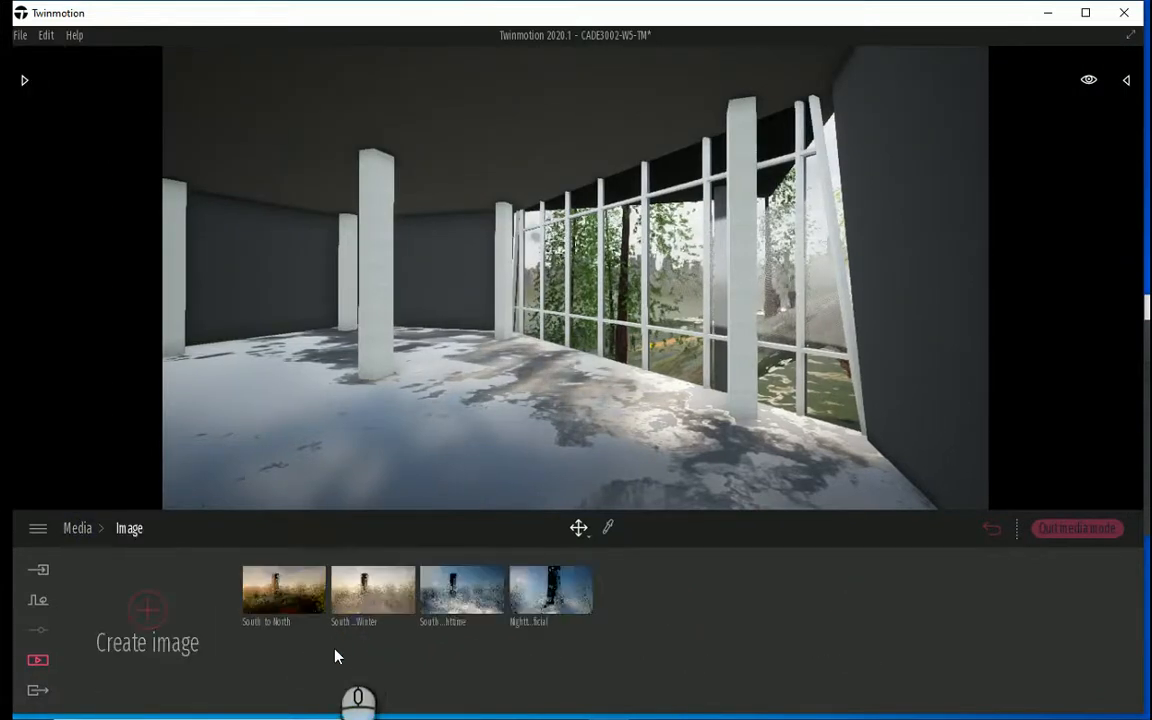
click(147, 610)
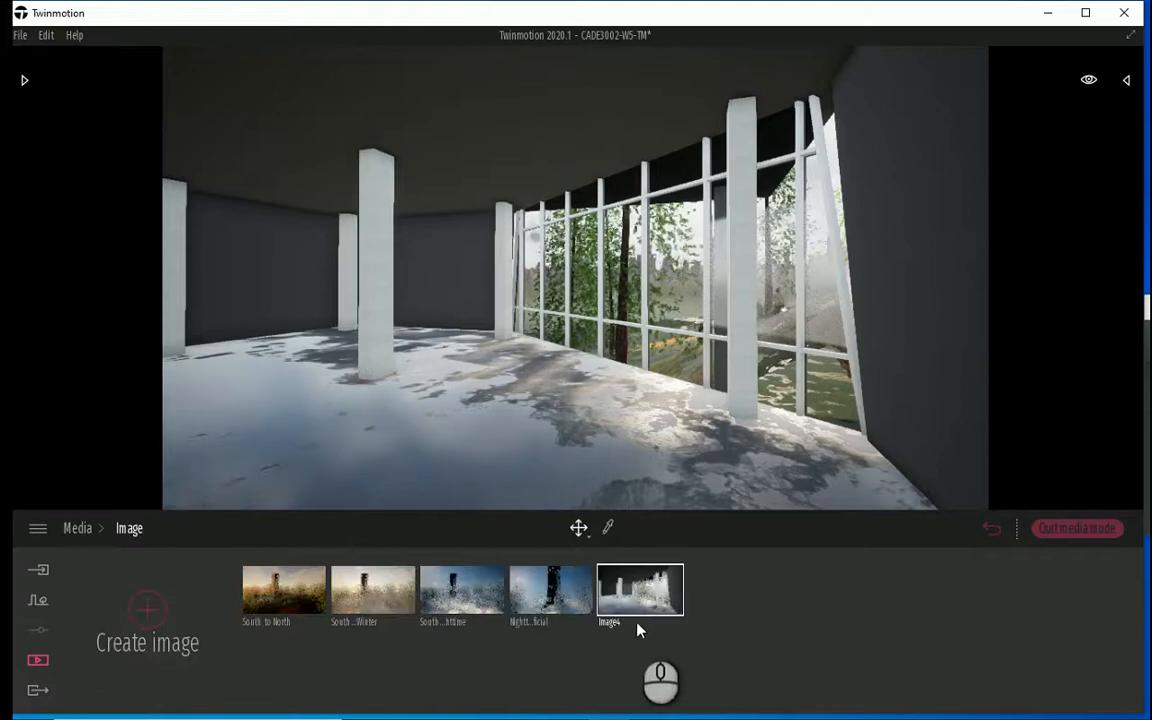
click(629, 562)
click(627, 498)
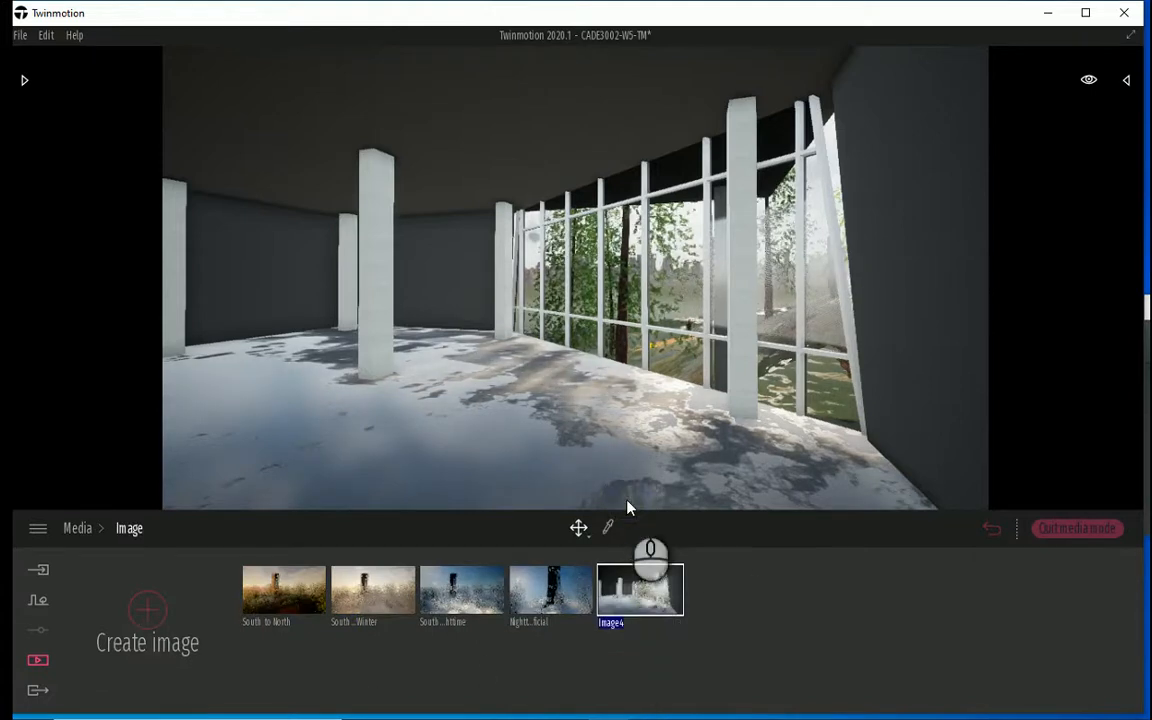
text(Interior)
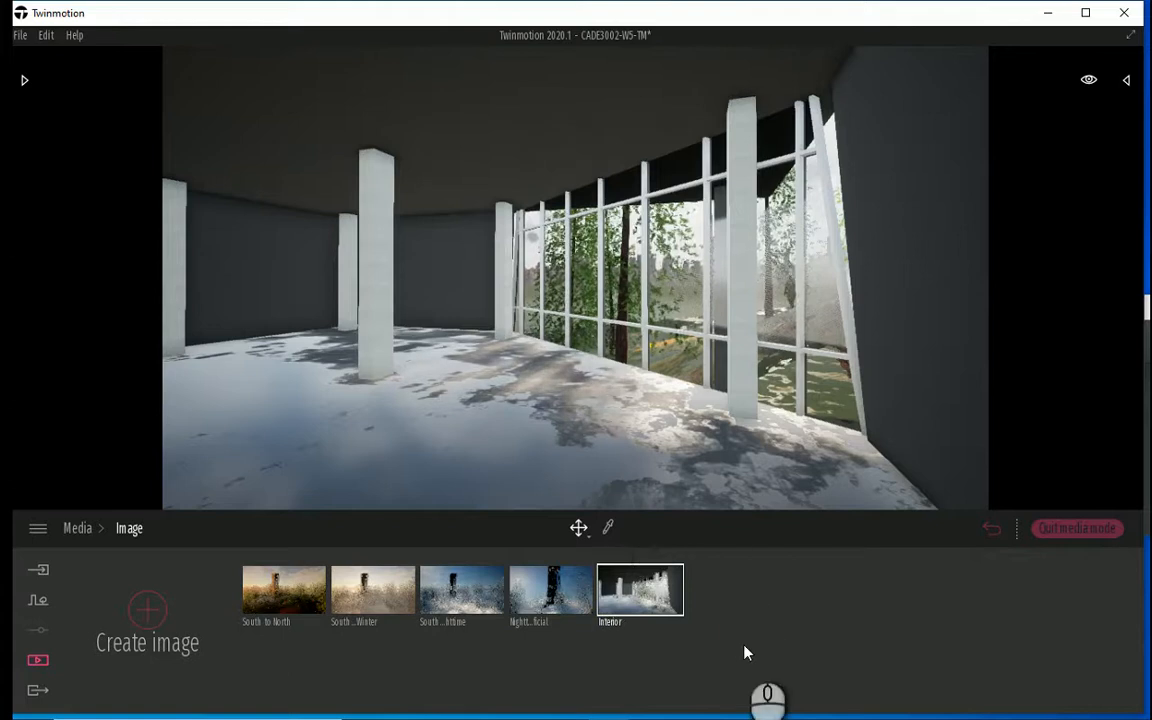
Set the weather of the Interior image to full sun.
click(676, 624)
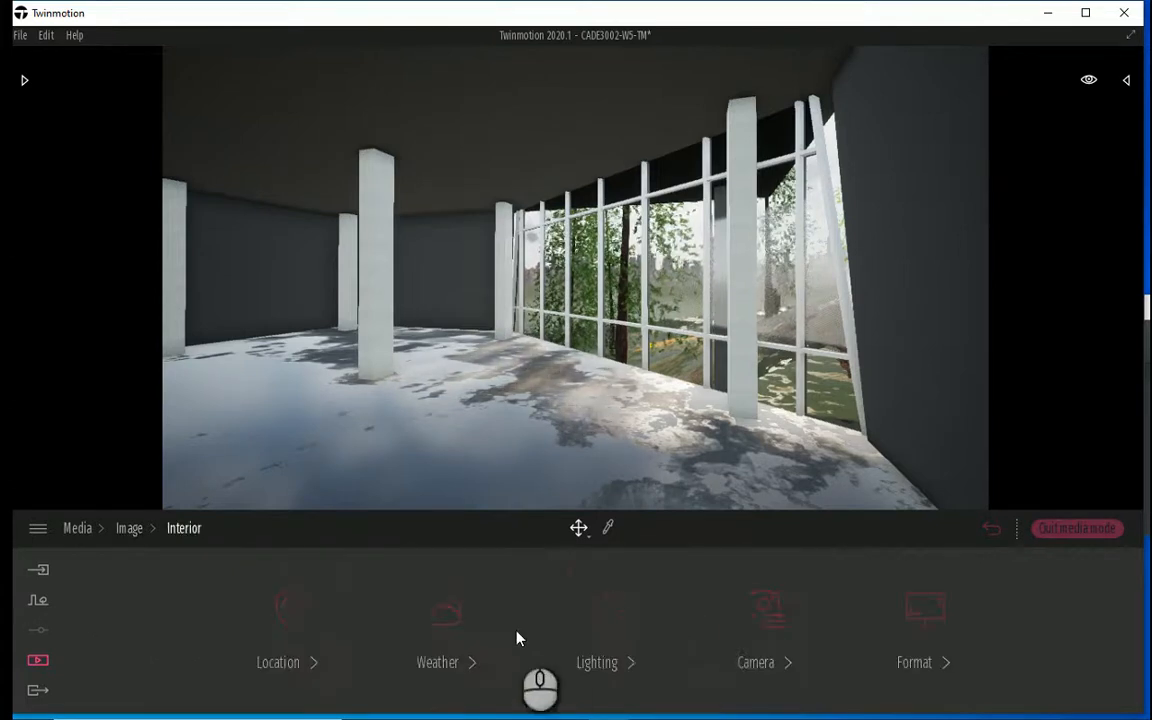
click(462, 618)
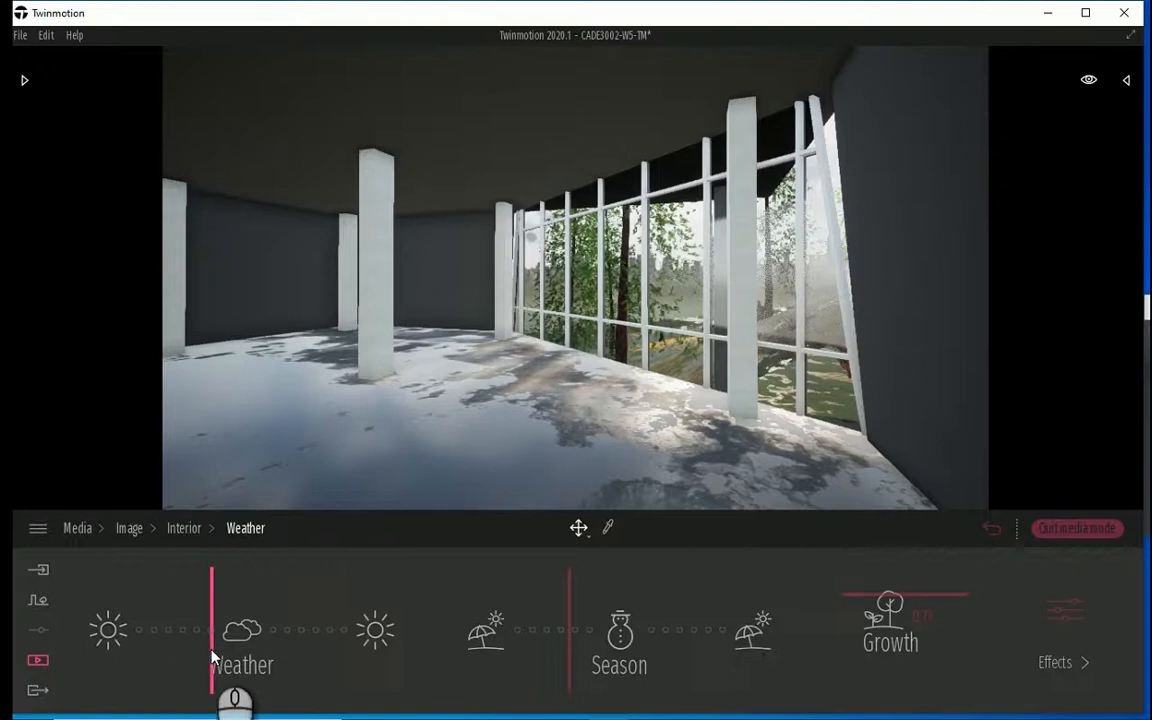
drag(212, 657, 95, 648)
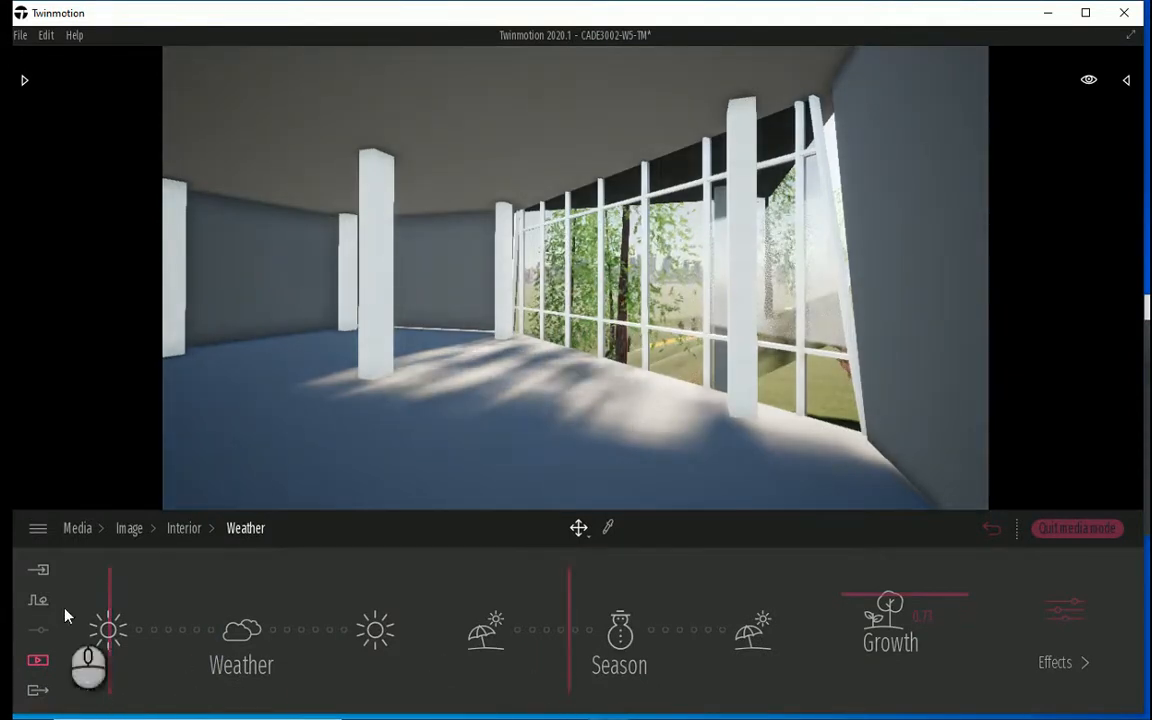
Place a Vixen 3 seater sofa from the Home objects on the floor by the back wall, behind the front column.
click(25, 80)
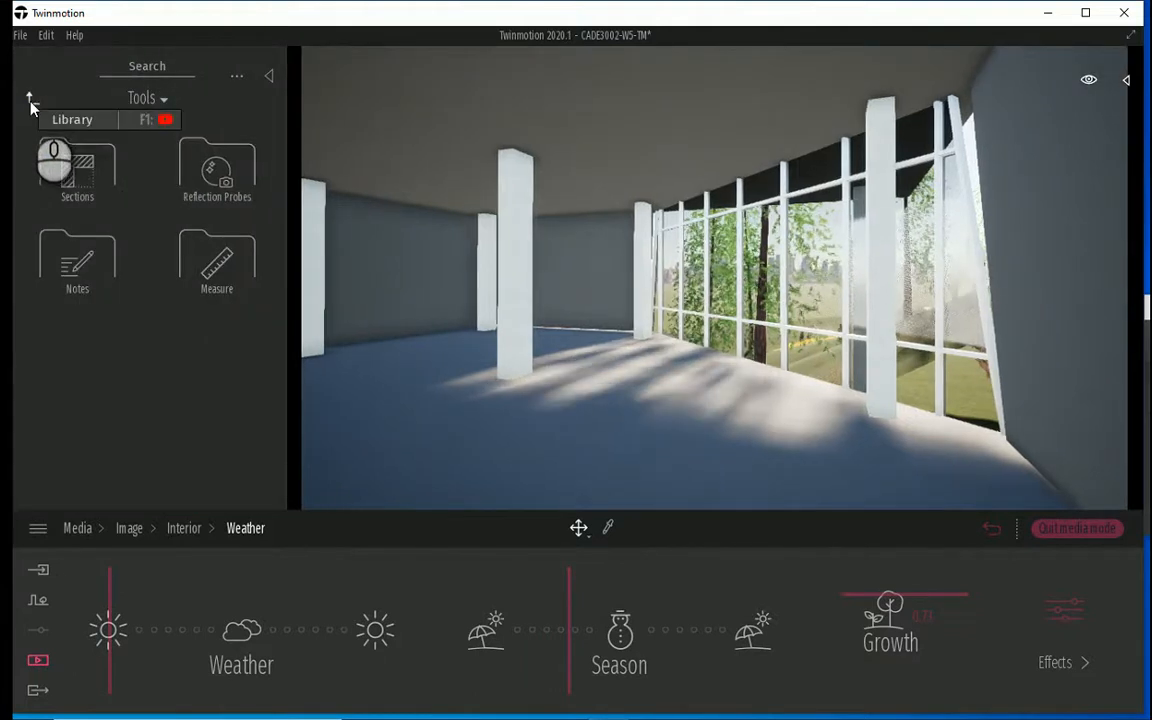
click(30, 100)
click(72, 258)
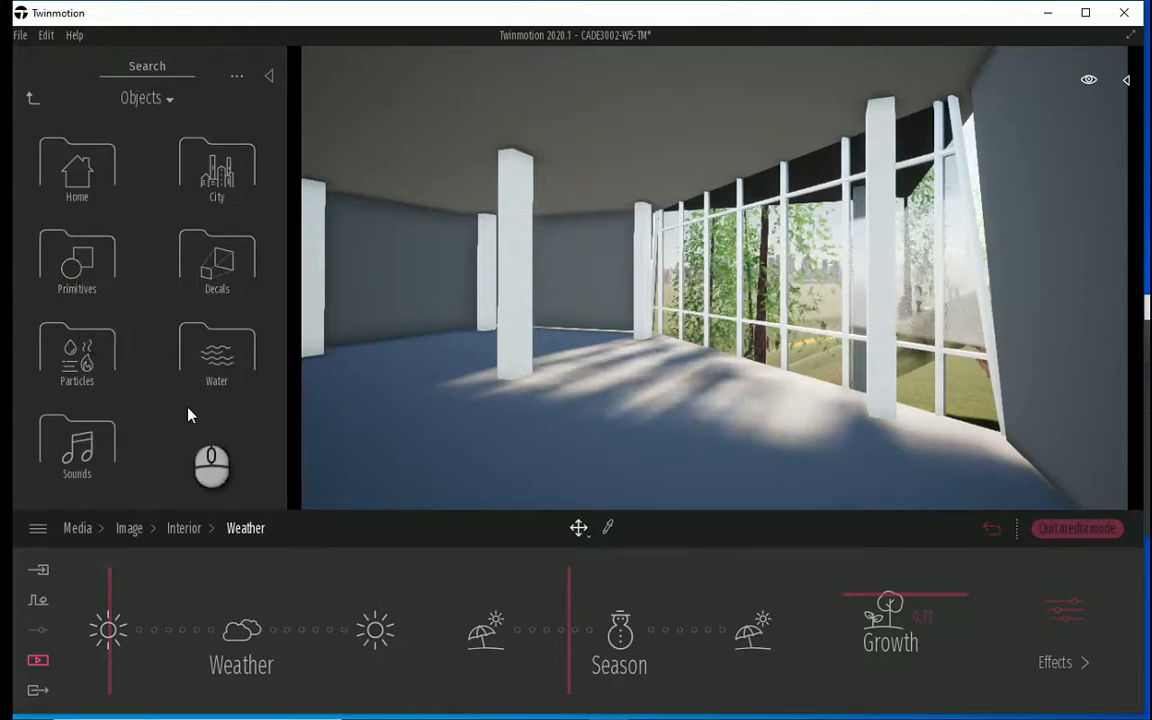
click(88, 172)
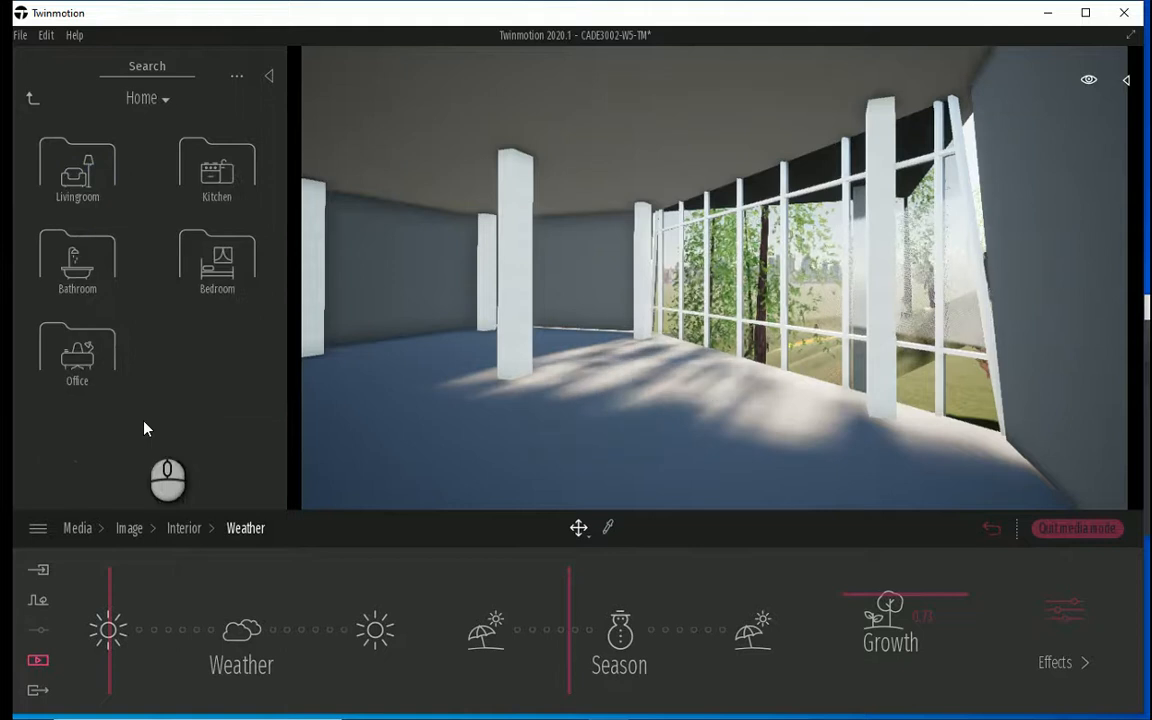
click(85, 367)
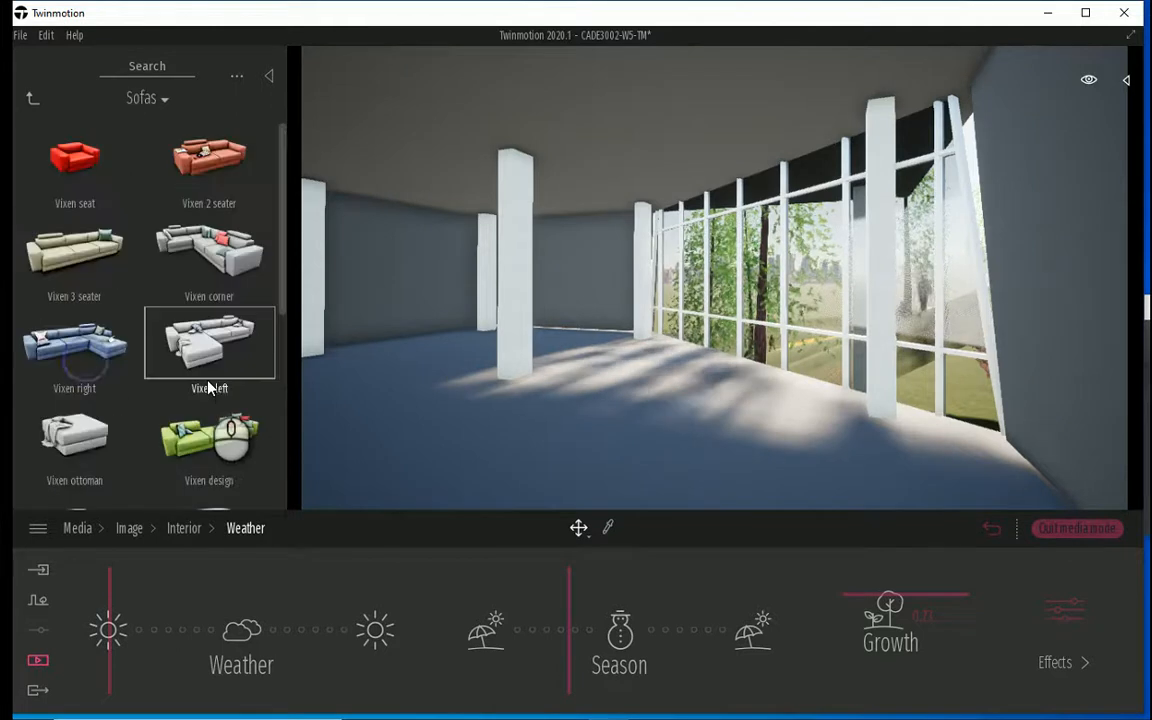
scroll(208, 387, down, 1)
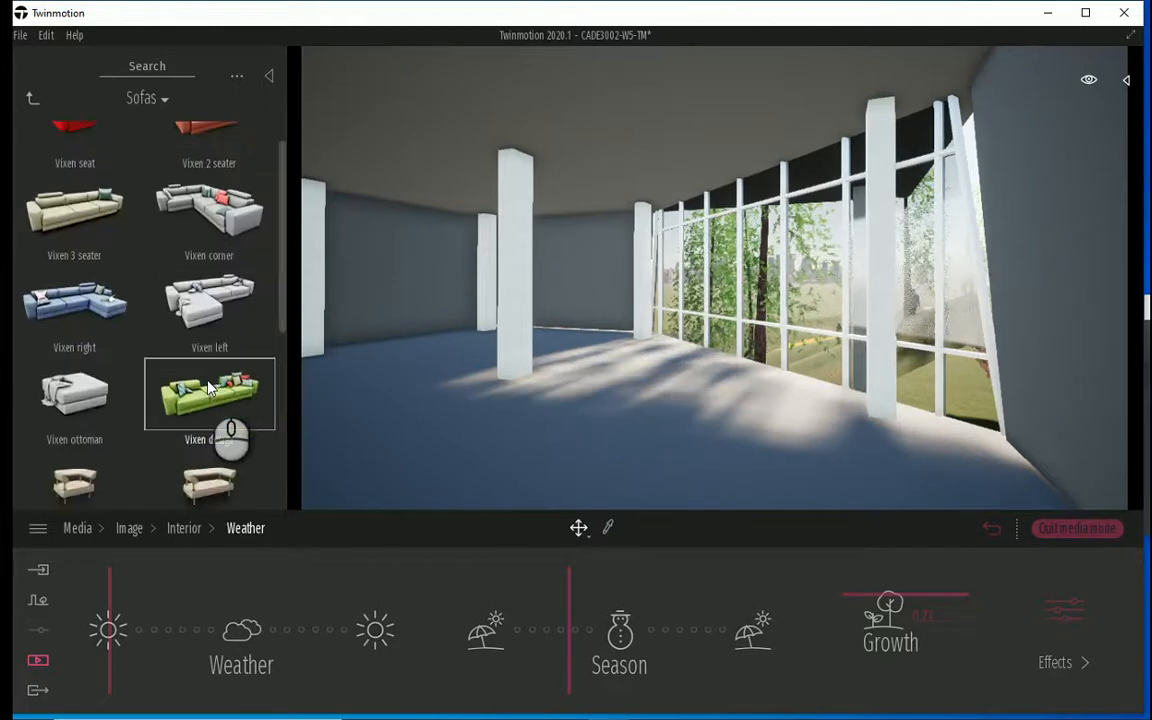
scroll(208, 387, down, 1)
scroll(208, 386, down, 1)
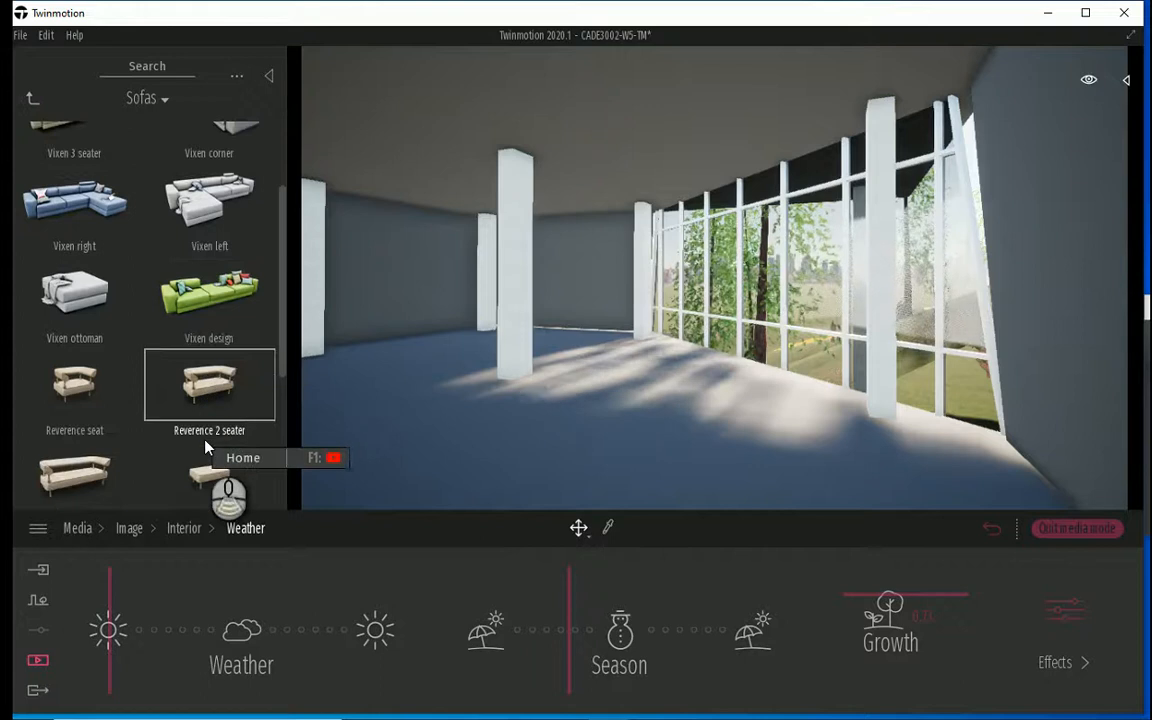
scroll(206, 447, down, 2)
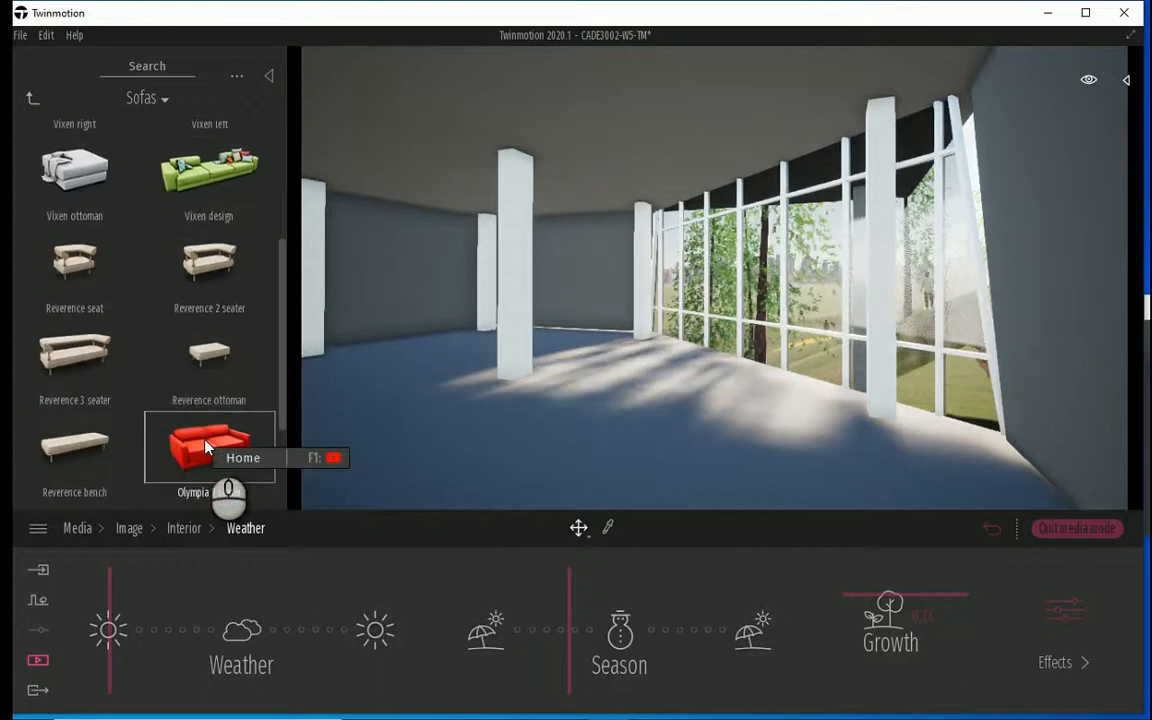
scroll(205, 447, up, 2)
scroll(207, 447, up, 2)
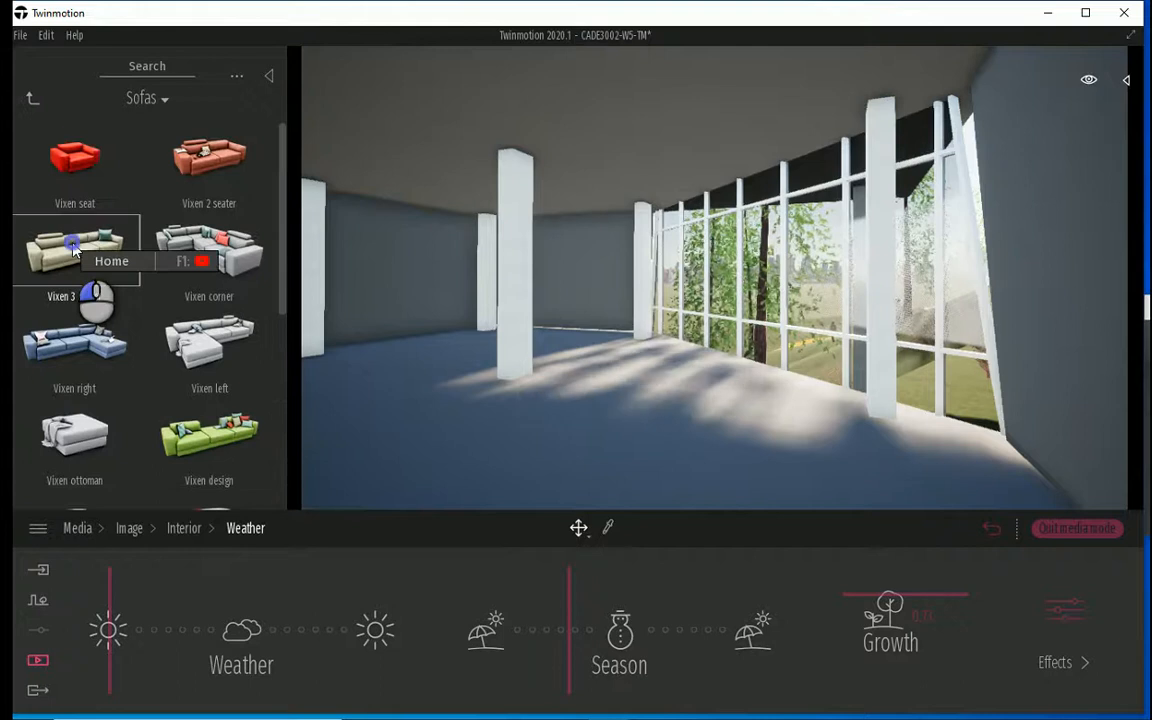
drag(80, 255, 399, 357)
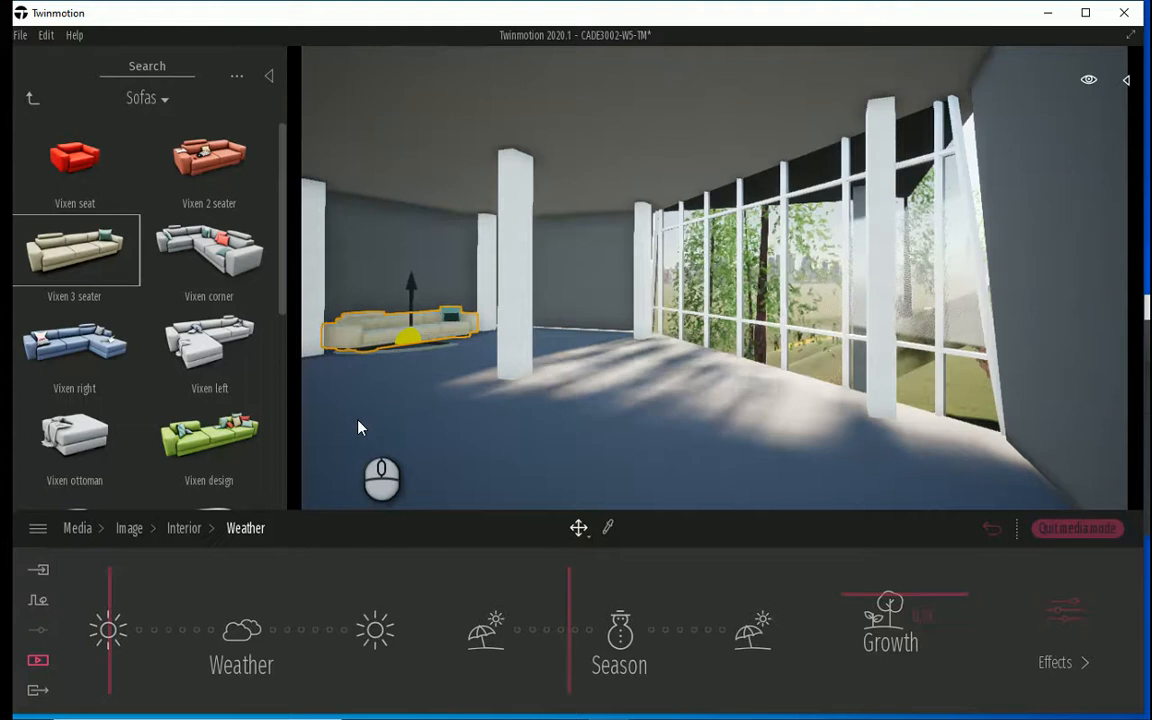
Add a vertical Measure Tool dimension from the floor to the ceiling in front of the sofa.
click(32, 100)
click(33, 108)
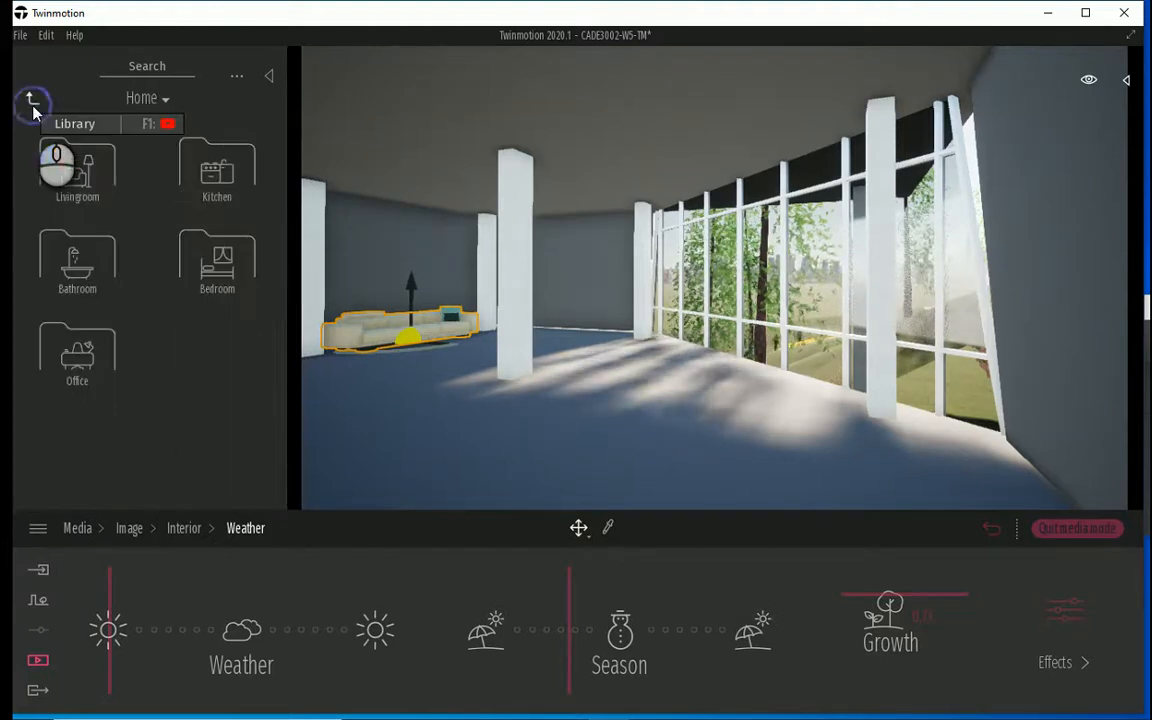
click(32, 105)
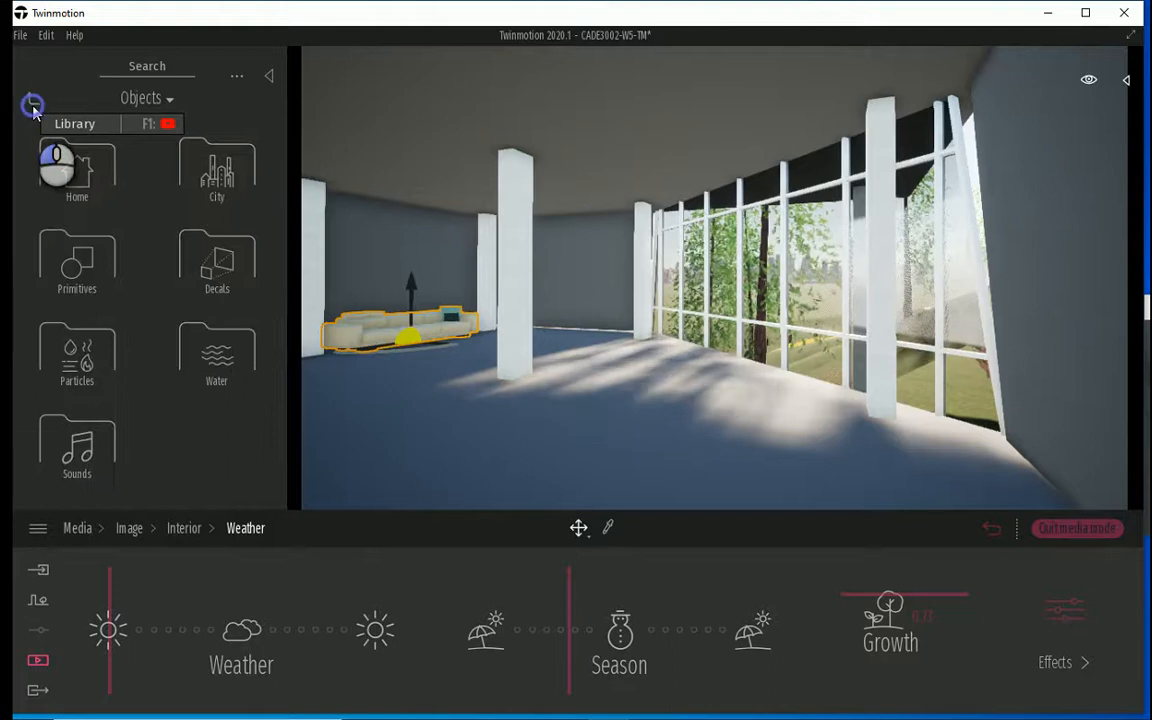
click(31, 105)
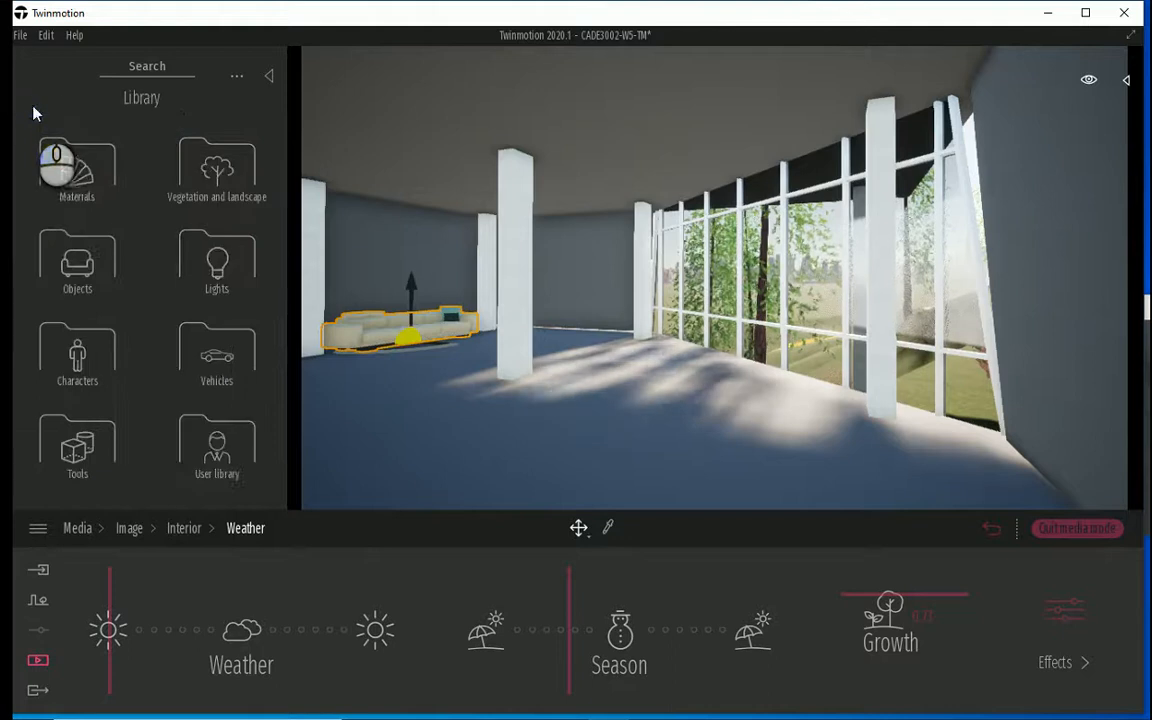
click(78, 450)
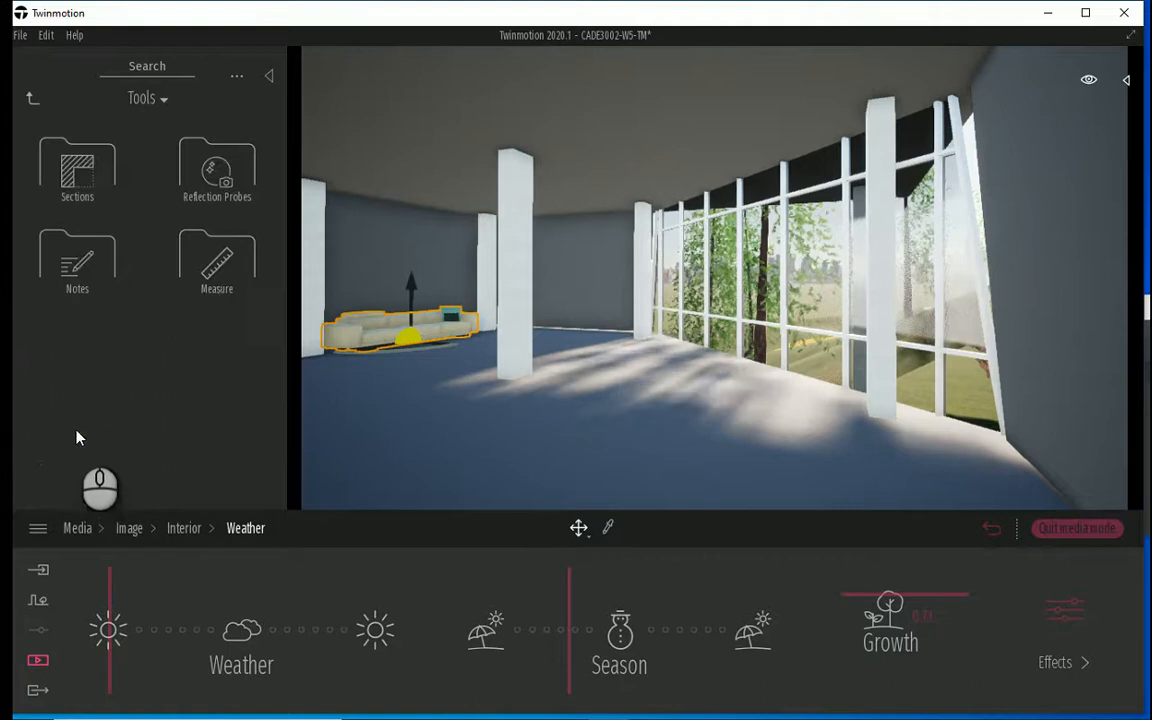
click(205, 272)
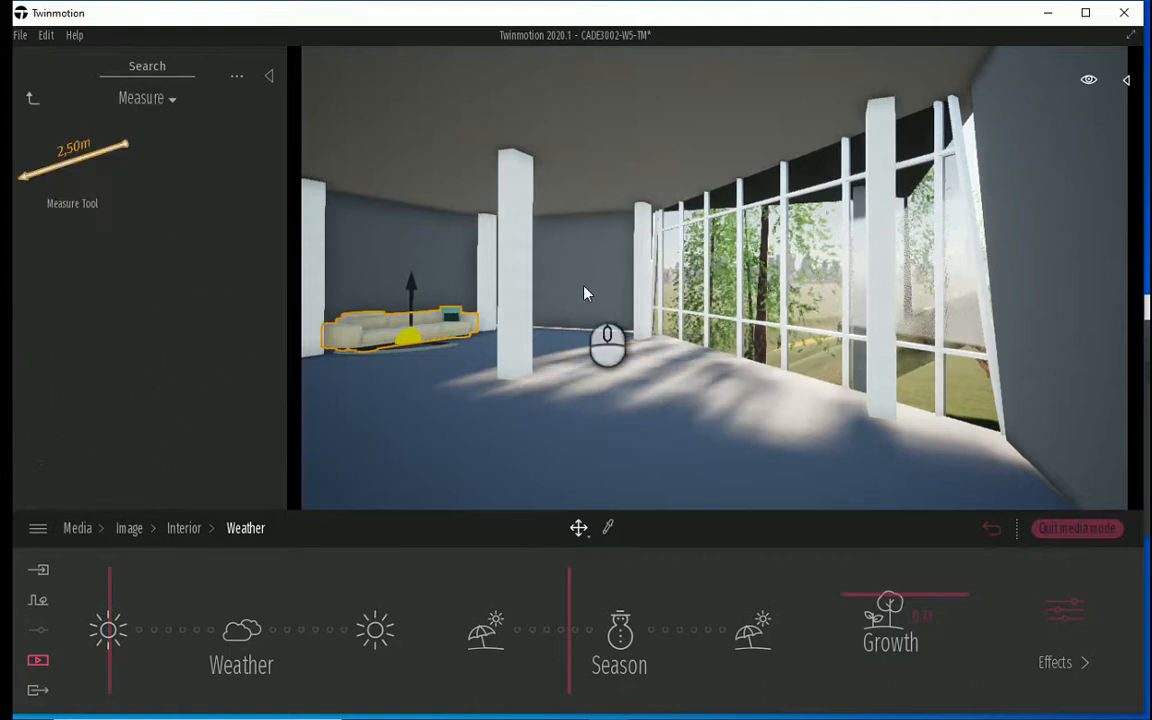
drag(80, 172, 396, 436)
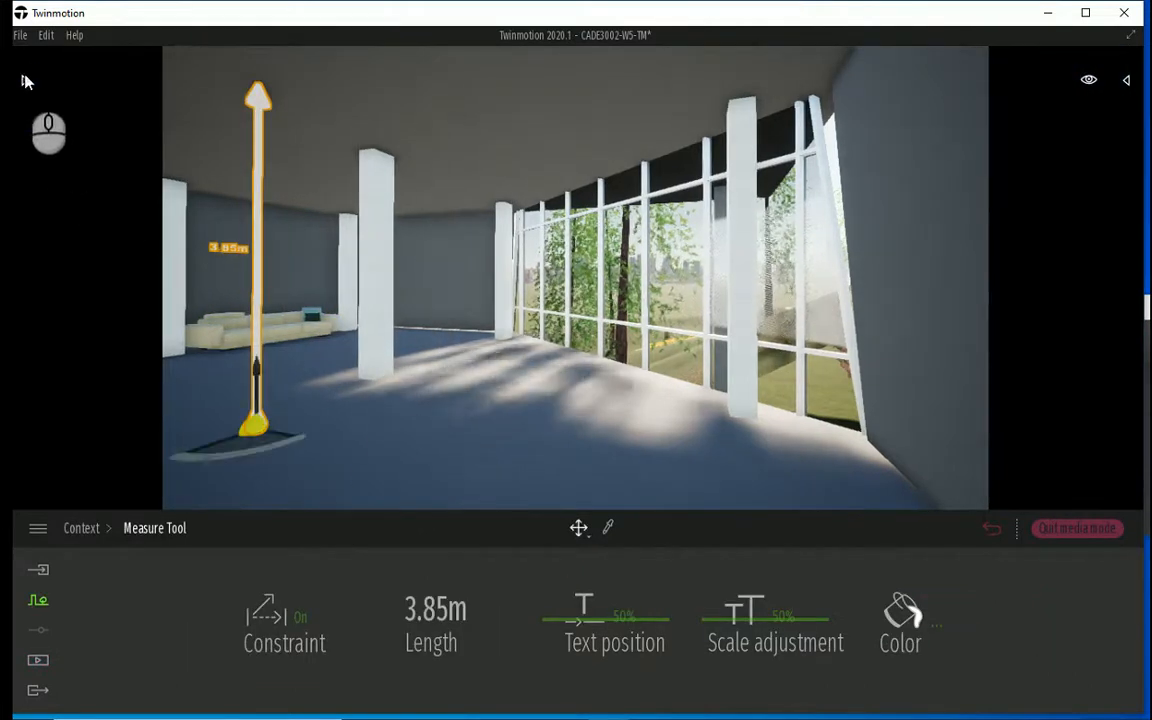
Place a Note from the library tools on the back wall, between the front column and the glazing.
click(25, 80)
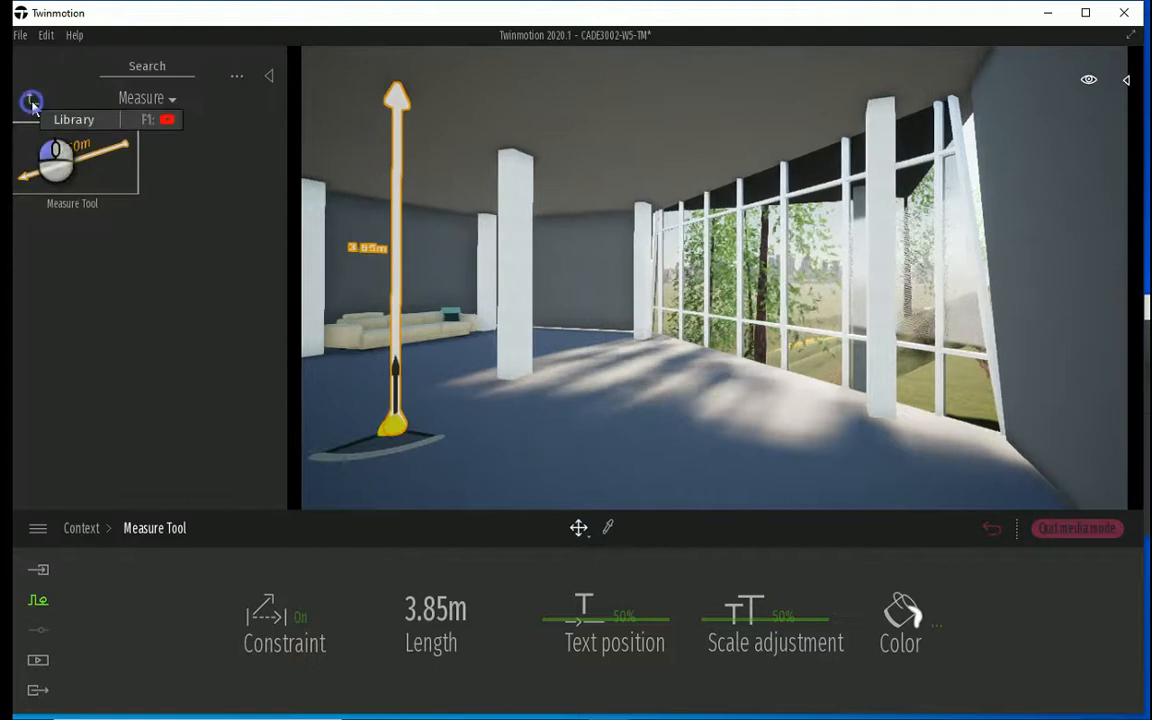
click(31, 97)
click(85, 266)
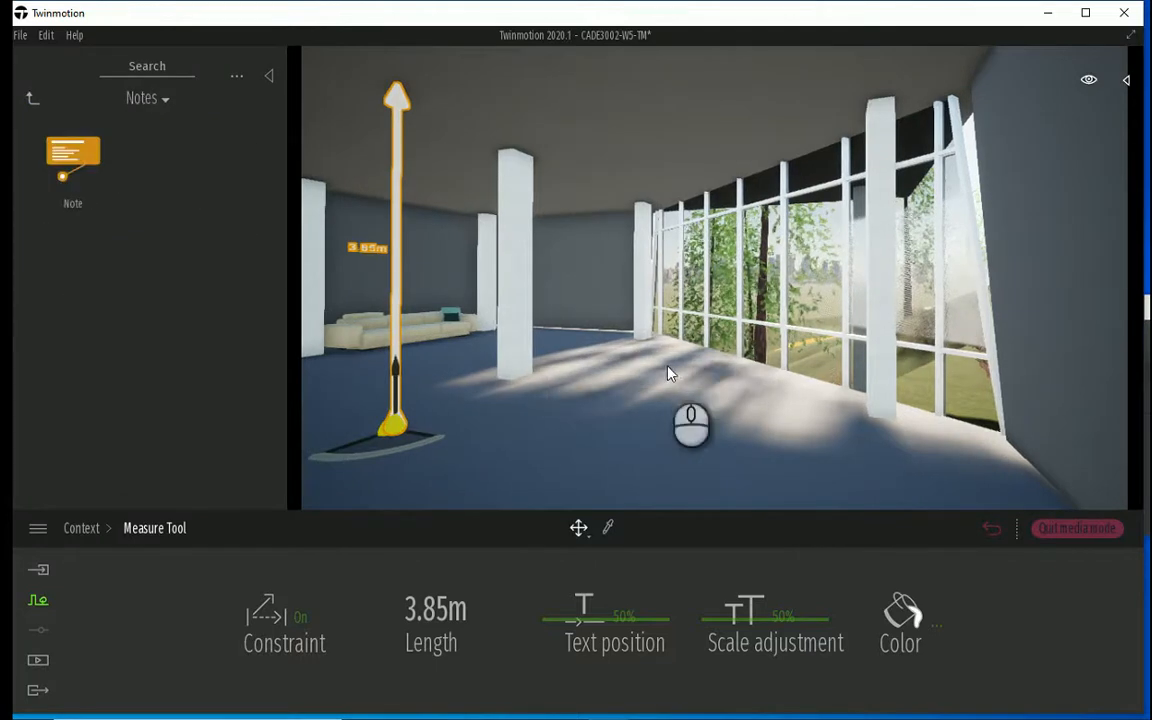
click(730, 300)
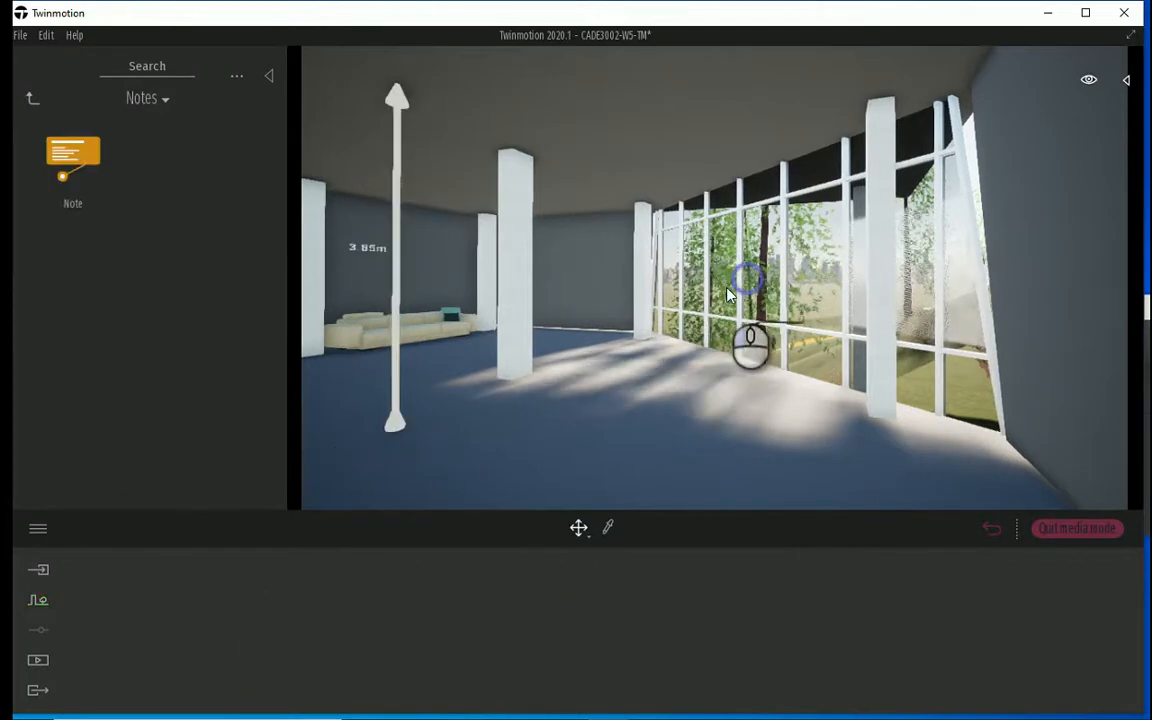
mouse_move(73, 158)
mouse_down()
mouse_move(765, 290)
mouse_move(805, 270)
mouse_move(641, 191)
mouse_move(636, 230)
mouse_move(616, 234)
mouse_move(537, 239)
mouse_move(494, 205)
mouse_move(553, 239)
mouse_move(570, 199)
mouse_move(624, 205)
mouse_up()
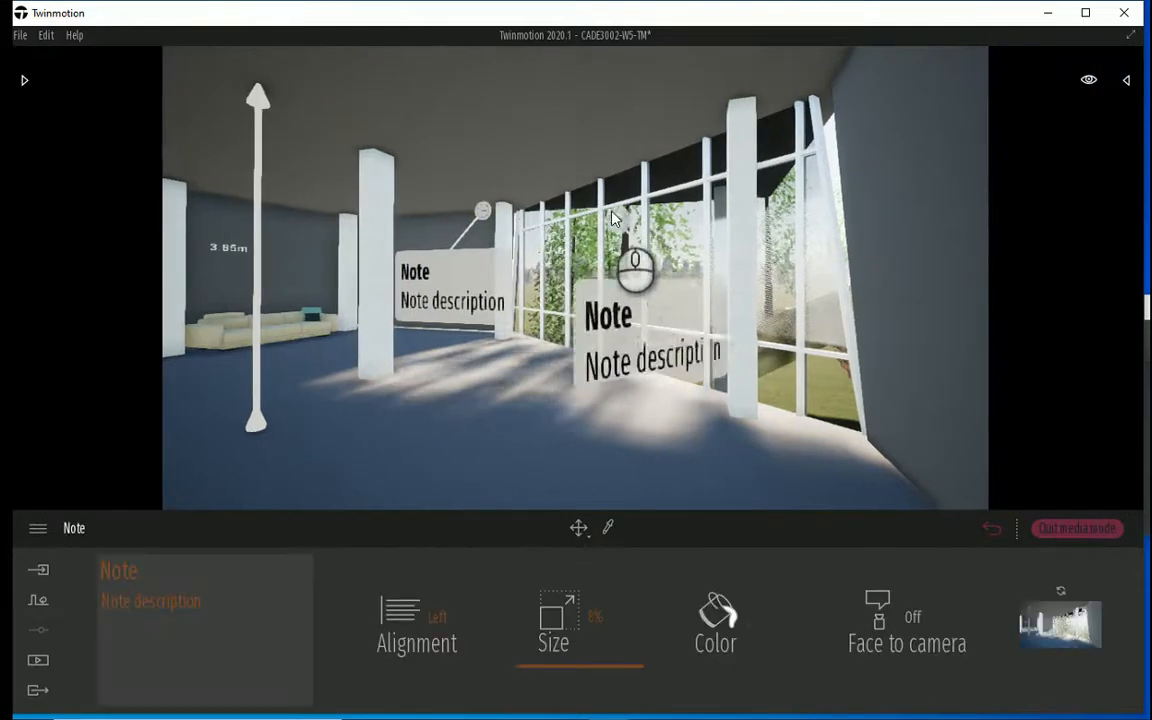
click(488, 265)
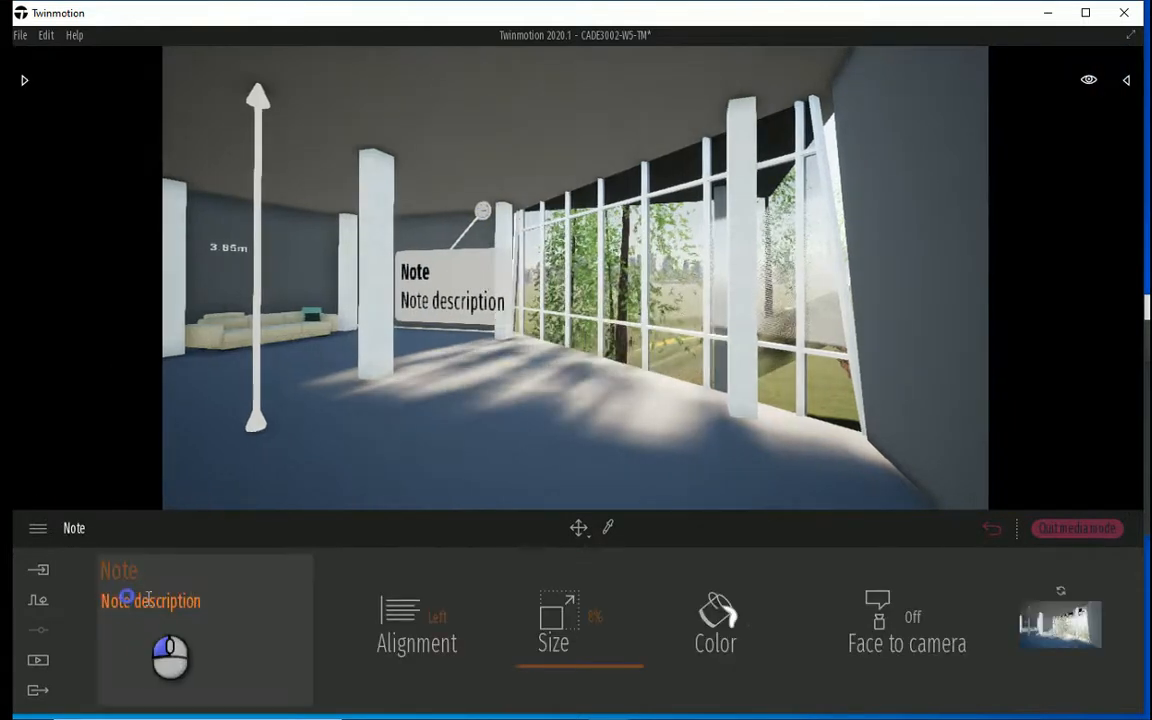
Replace the note's description with "The glass panels start at Level 1 and continue up to Level 3.".
drag(217, 601, 85, 565)
key(BackSpace)
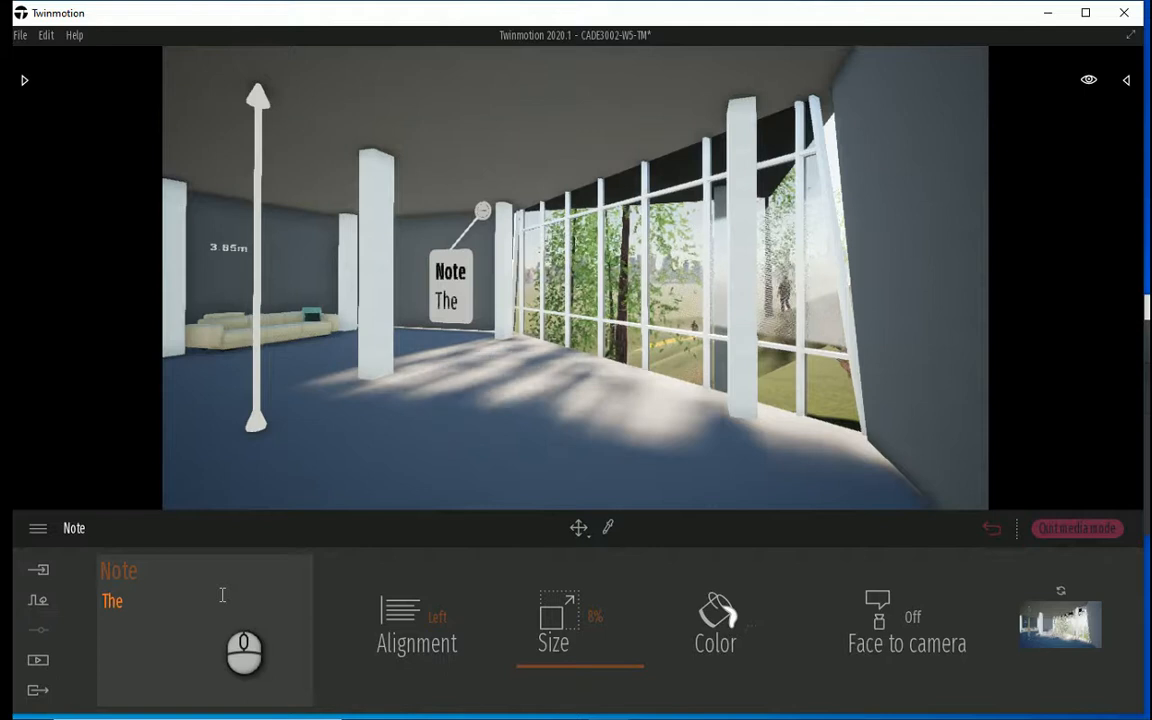
text(The glass panels s)
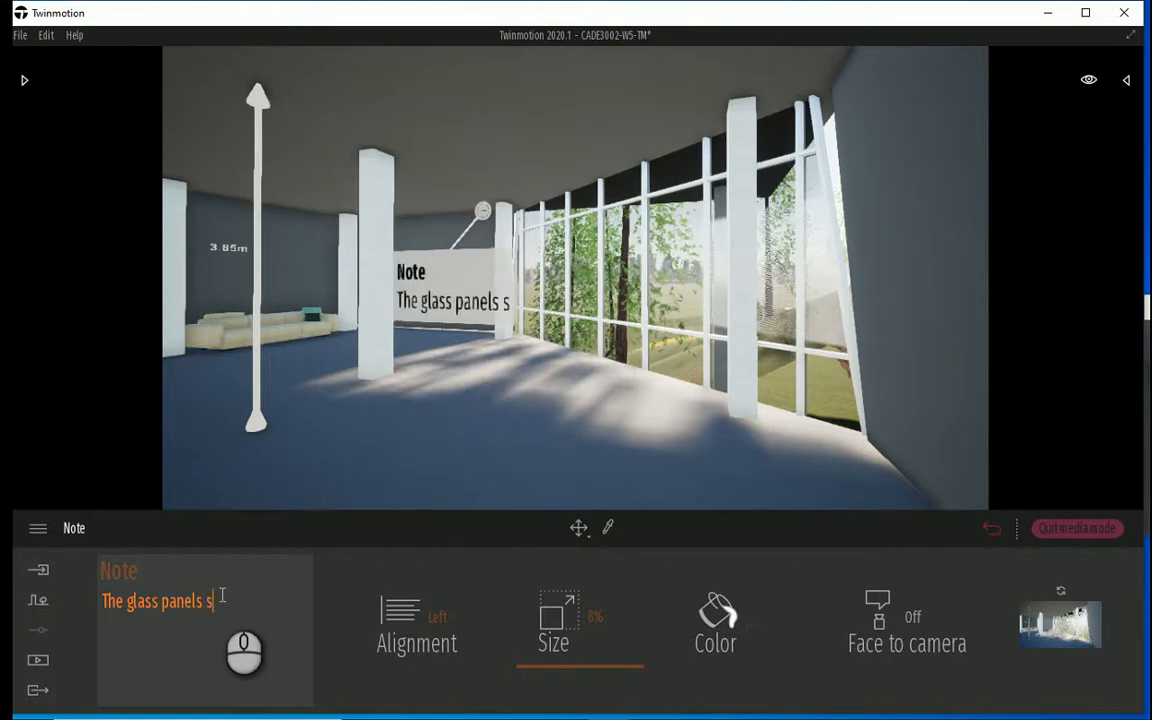
text(tart at)
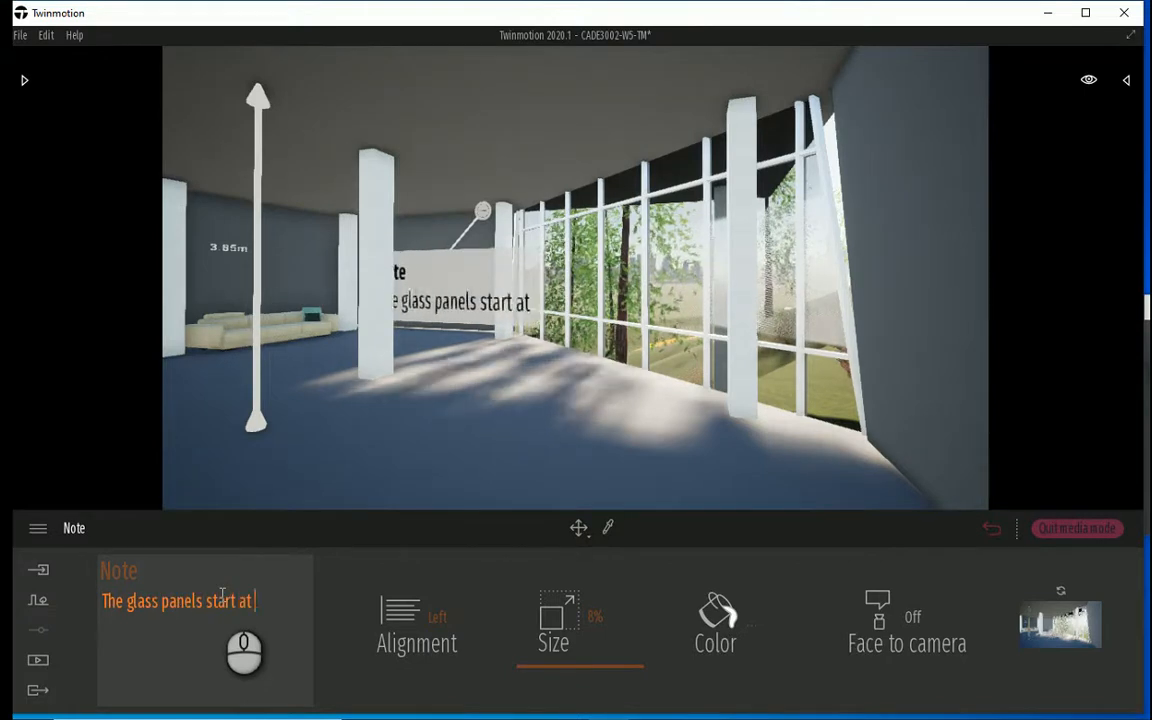
text( Level )
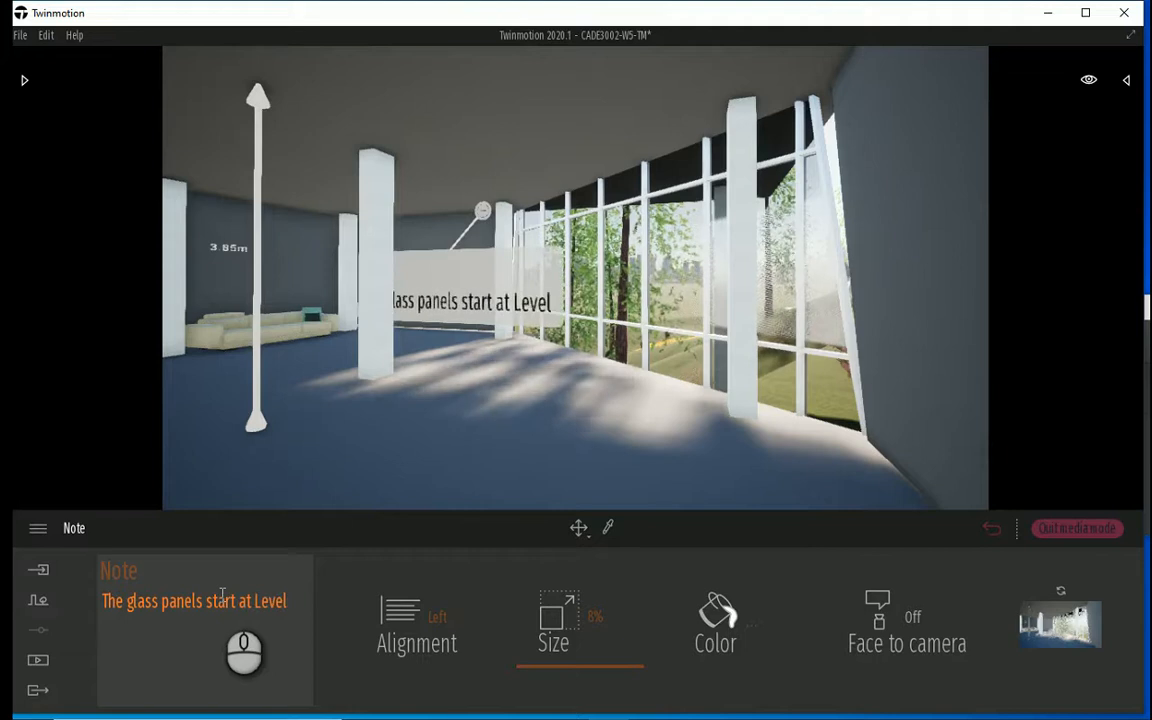
text(1 and)
key(BackSpace)
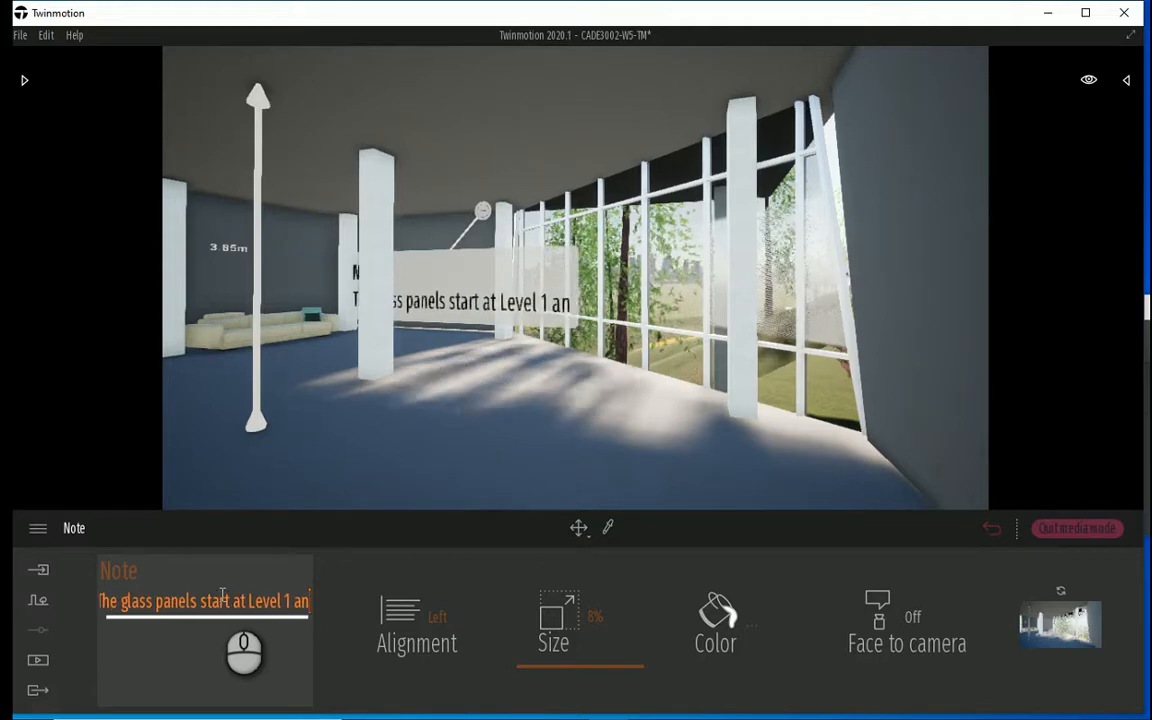
text(d continue )
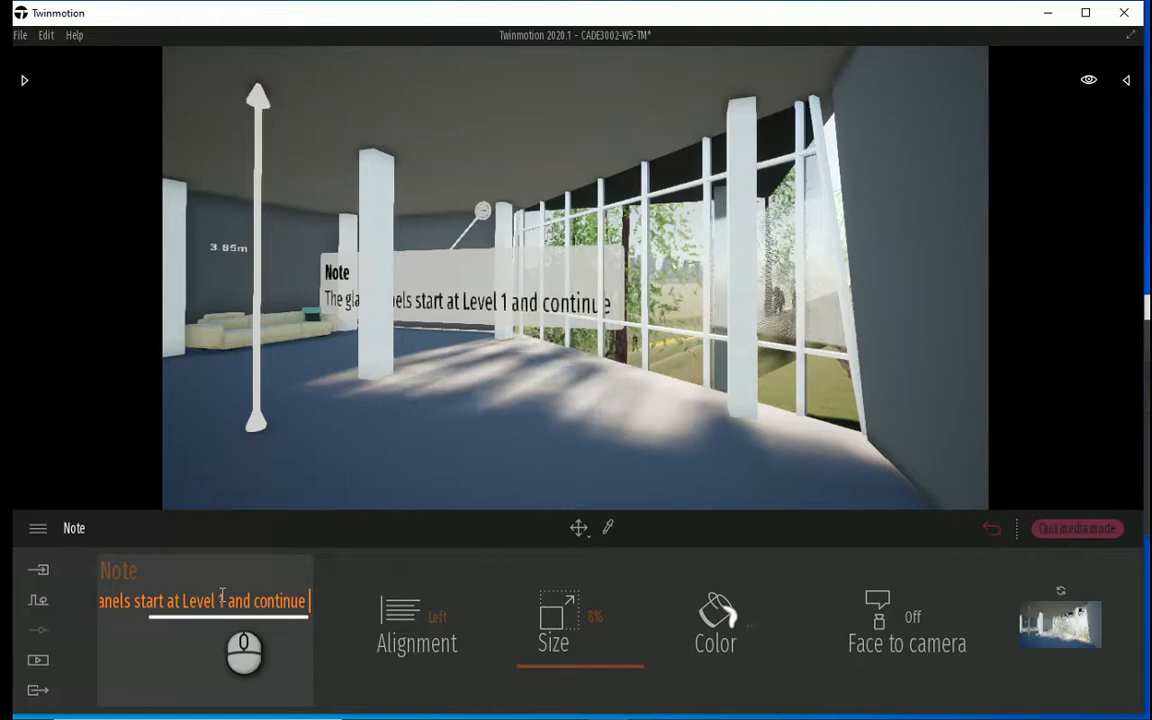
text(up to Level 3)
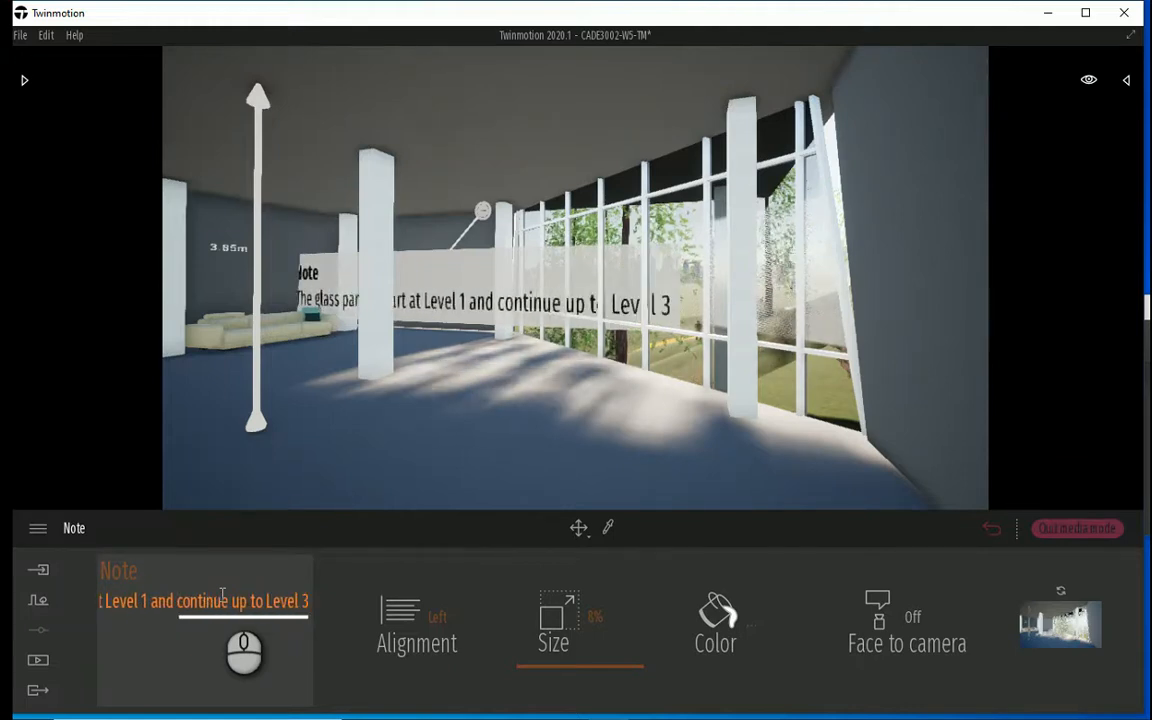
text(.)
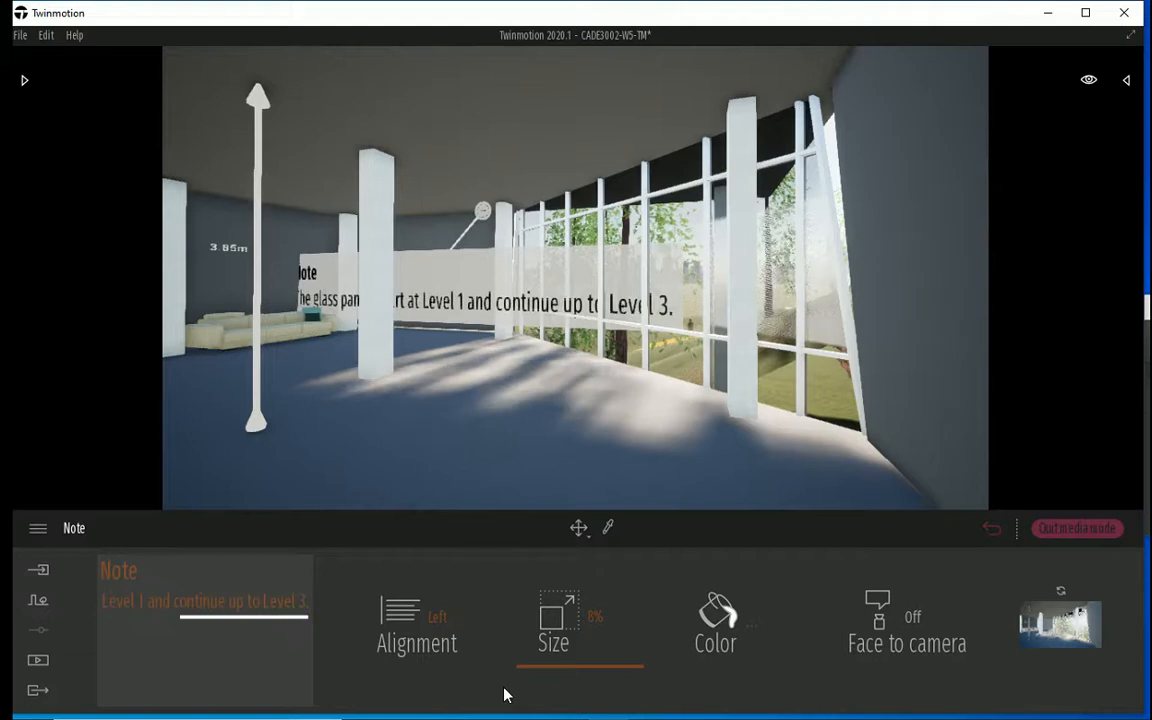
Reduce the note's size to 3% and center its text.
click(595, 671)
drag(588, 672, 586, 673)
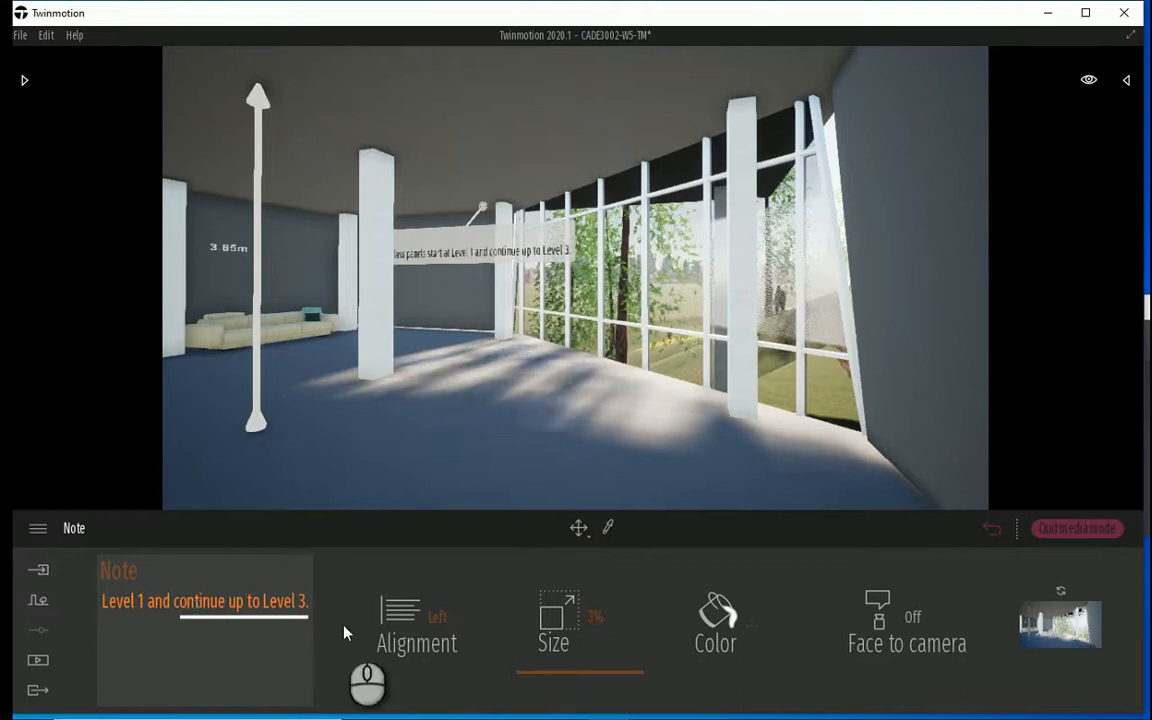
click(404, 620)
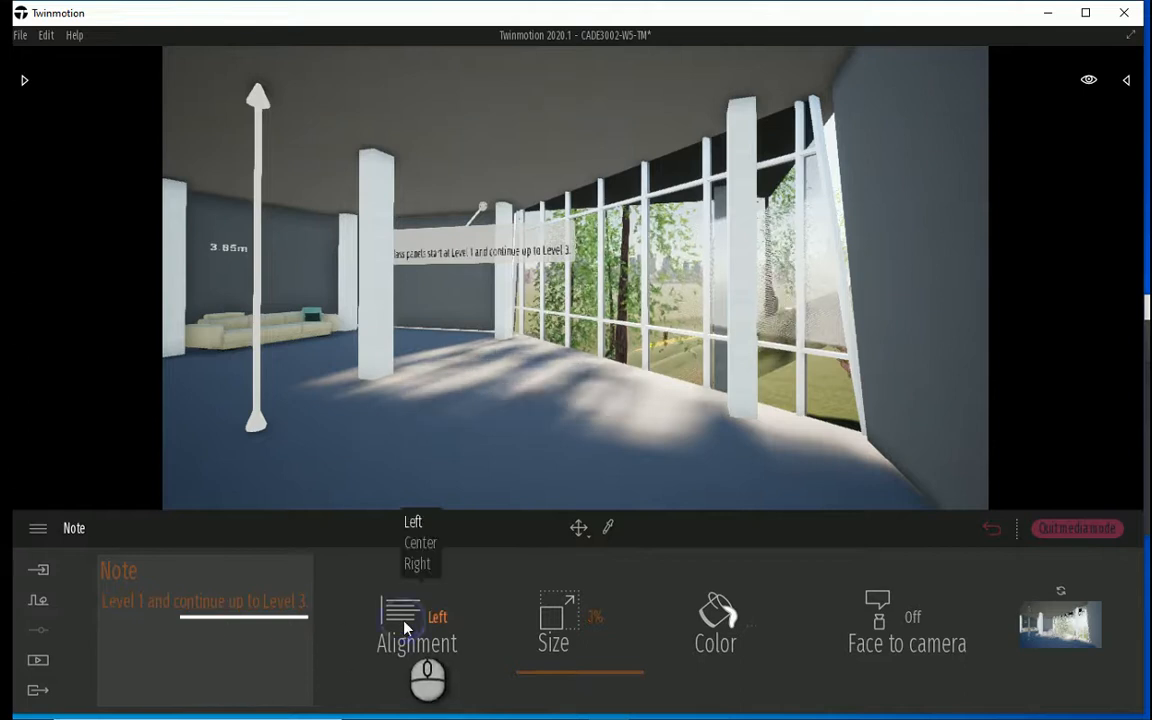
click(420, 545)
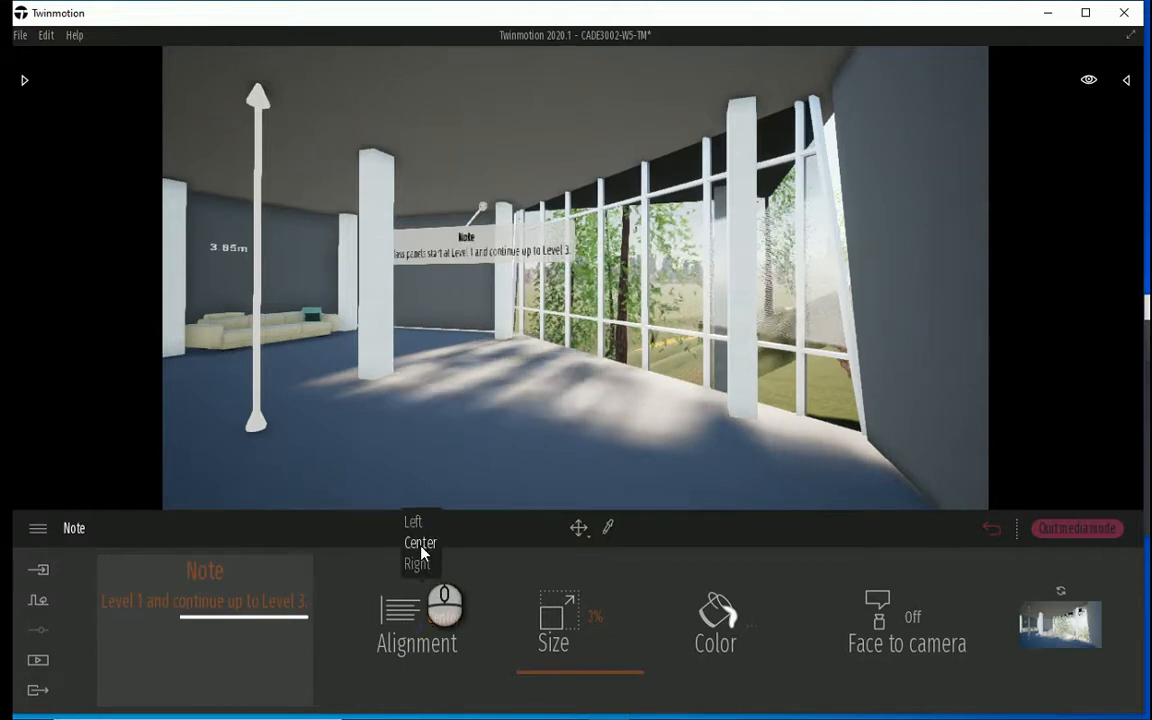
Color the note bright green (37FF32).
click(755, 628)
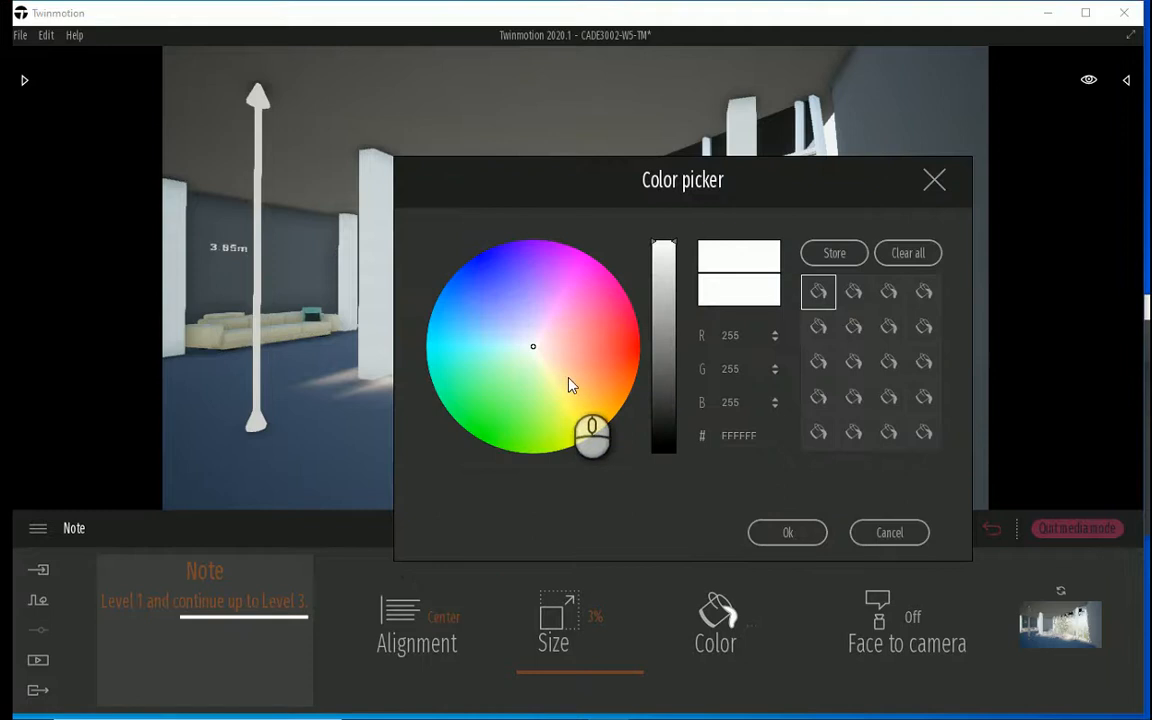
click(629, 333)
click(492, 428)
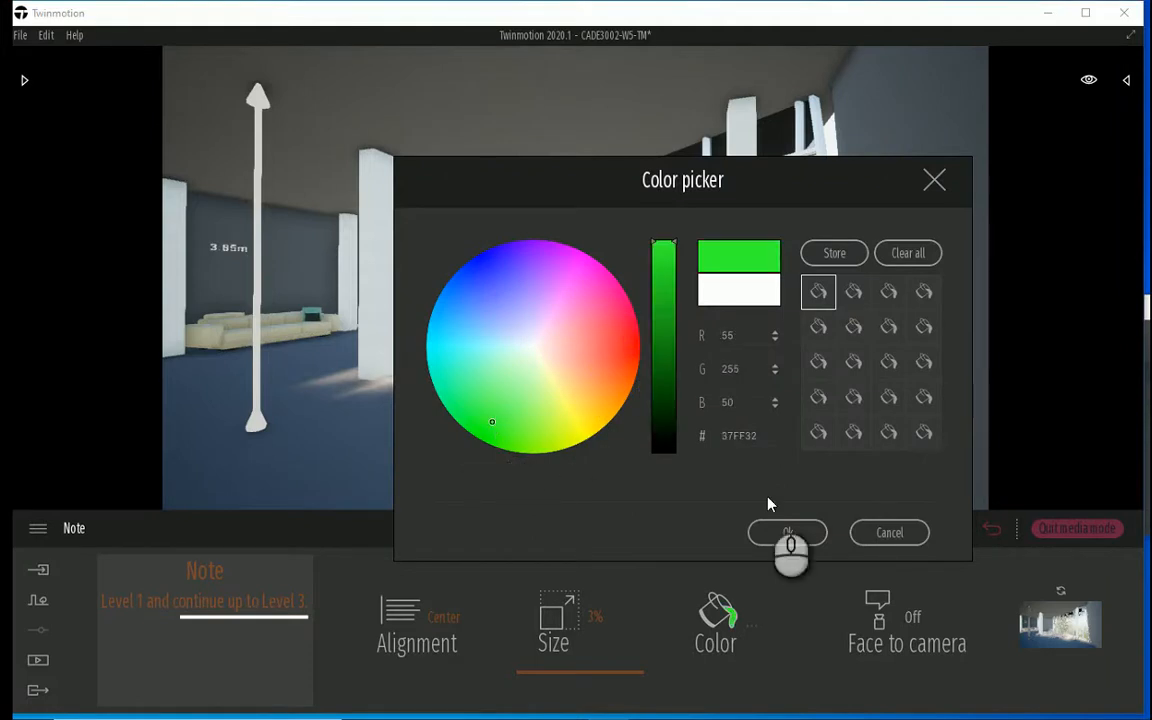
click(787, 532)
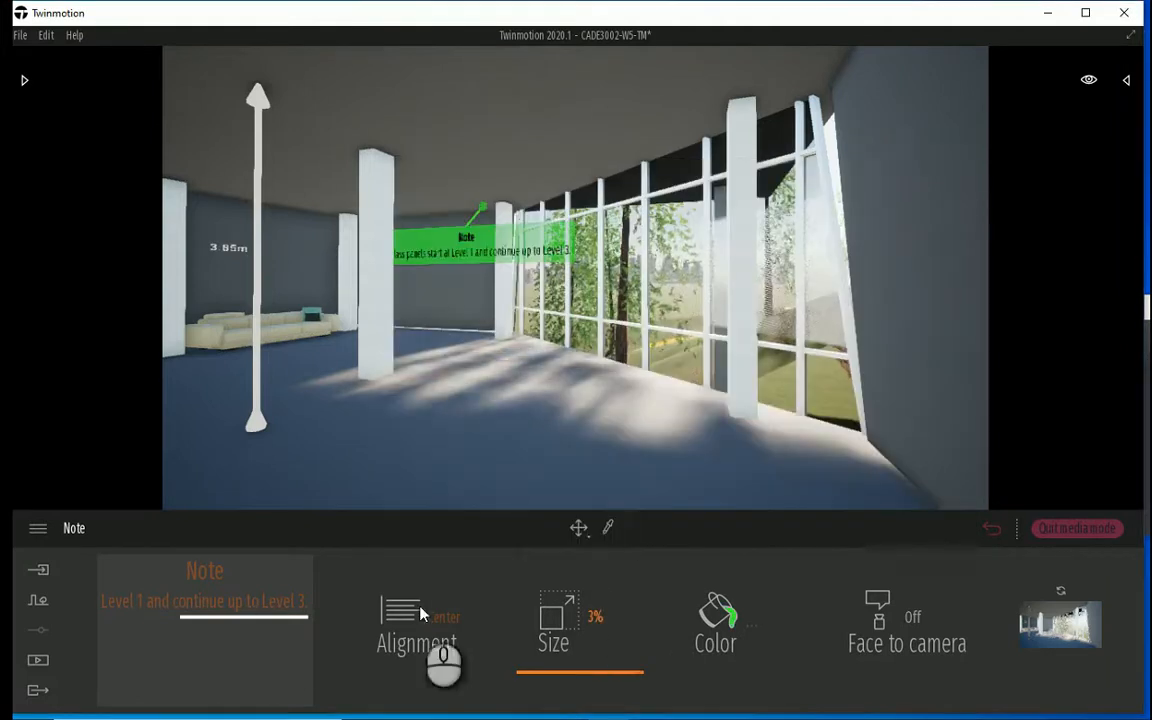
Break the note's description onto a second line after "Level 1" and set the note's size to 5%.
click(258, 602)
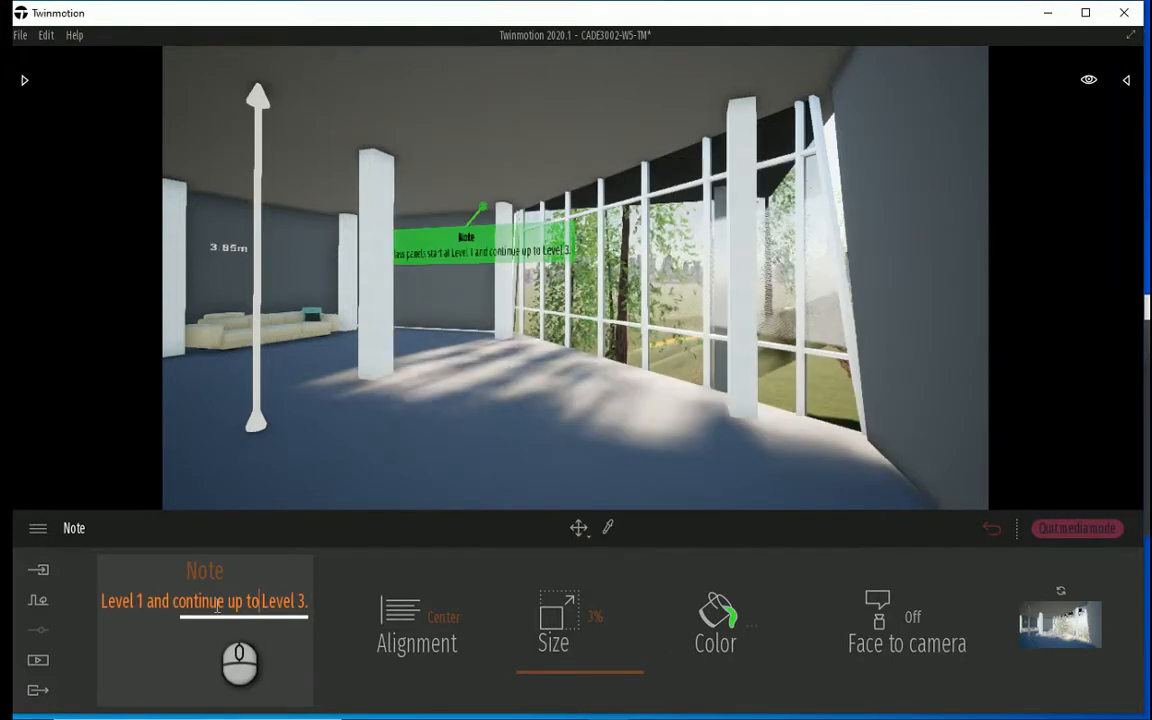
key(Left)
key(Left)
key(Left)
key(Left)
key(Left)
key(Left)
key(Left)
key(Left)
key(Left)
key(Left)
key(Left)
key(Left)
key(Left)
key(Left)
key(Left)
key(Left)
key(Left)
key(Left)
key(Left)
key(Left)
key(Left)
key(Left)
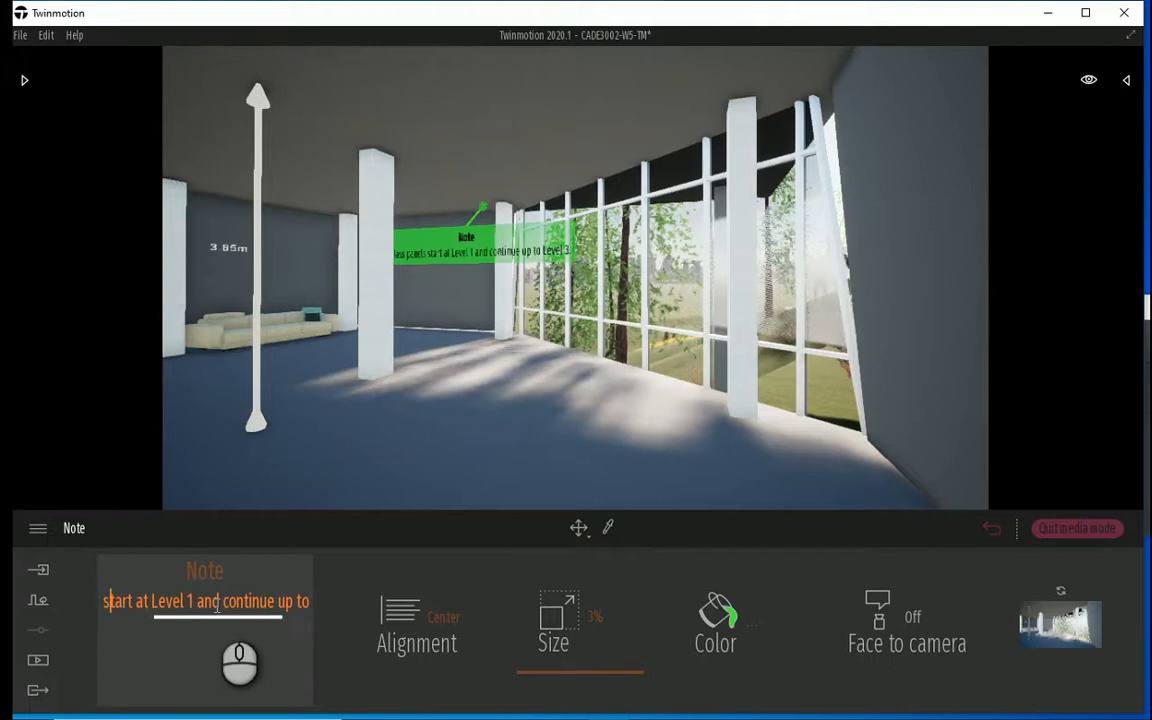
key(Right)
key(Right)
key(Right)
key(Right)
key(Right)
key(Right)
key(Right)
key(Right)
key(Right)
key(Right)
key(Right)
key(Right)
key(Right)
key(Right)
key(Right)
key(Right)
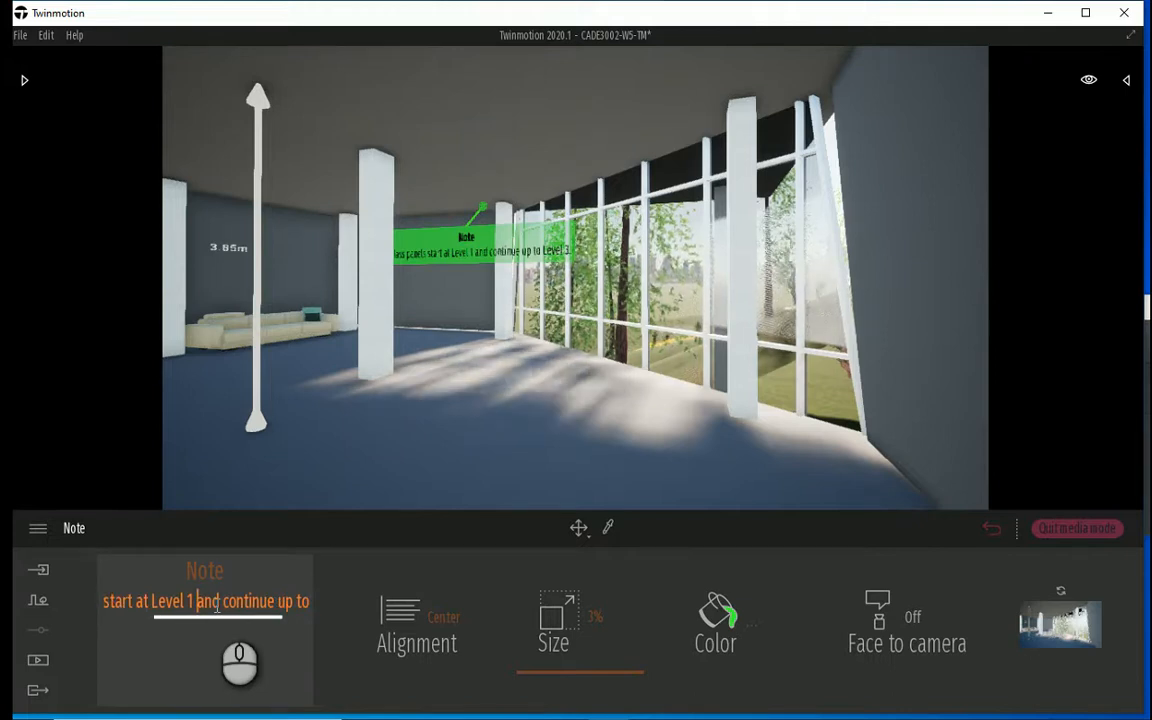
key(Return)
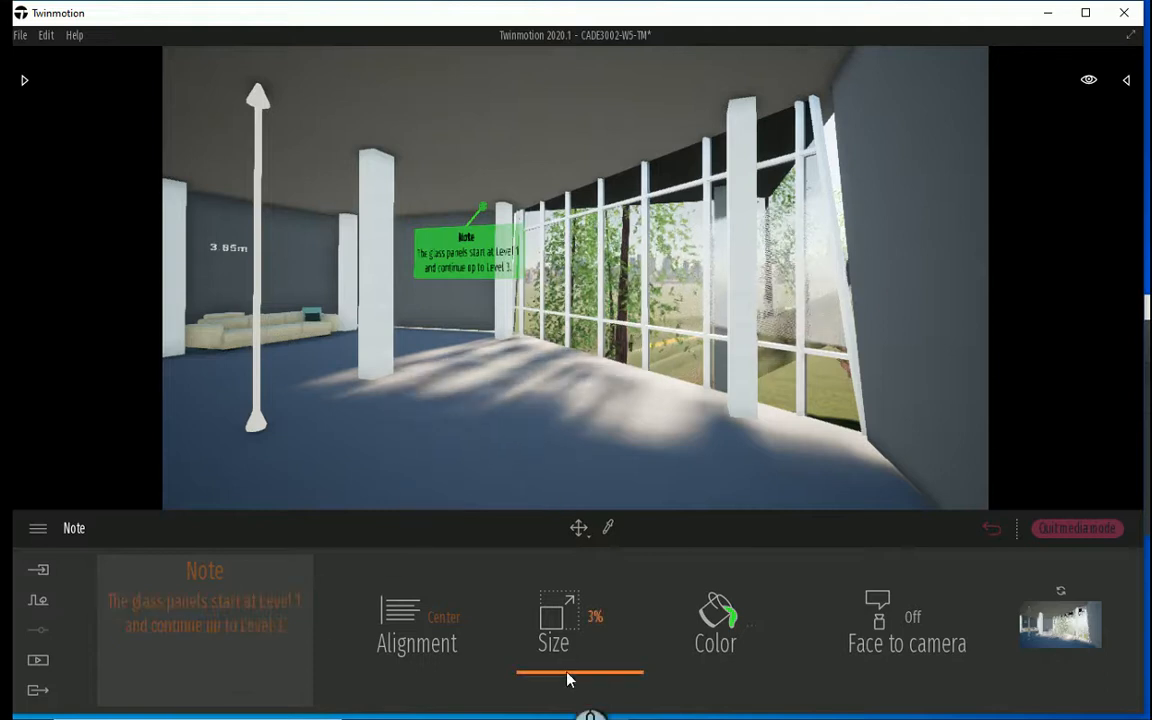
mouse_move(568, 674)
mouse_down()
mouse_move(575, 666)
mouse_move(561, 674)
mouse_up()
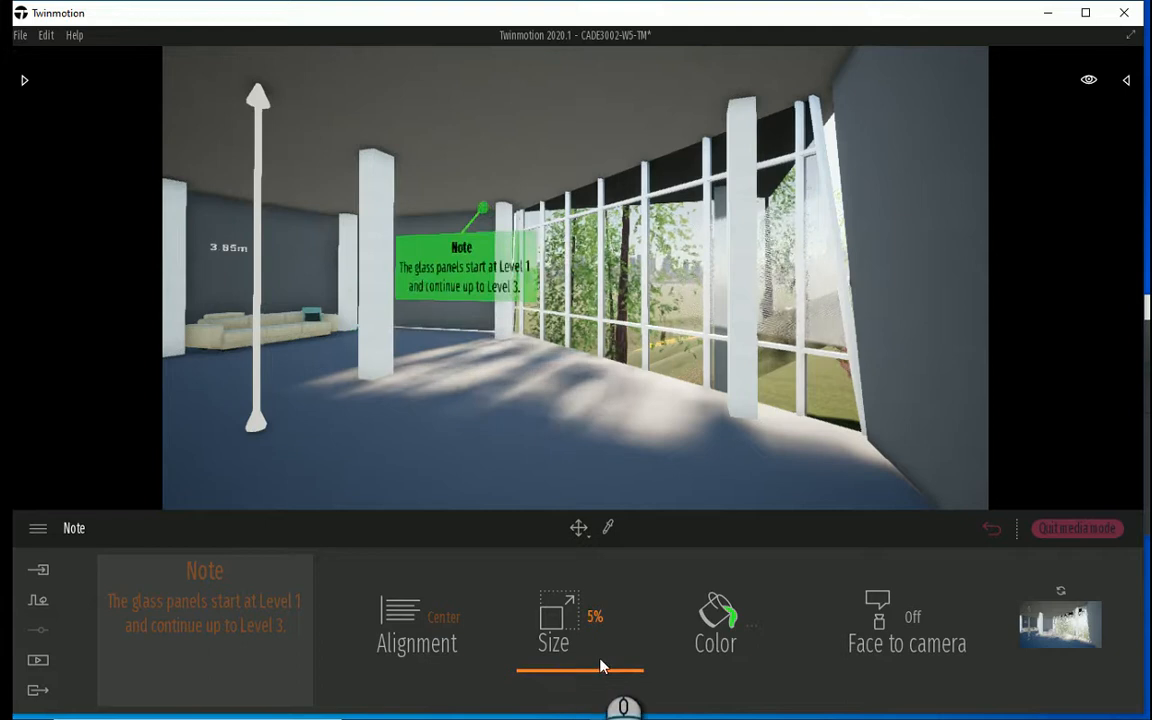
click(522, 448)
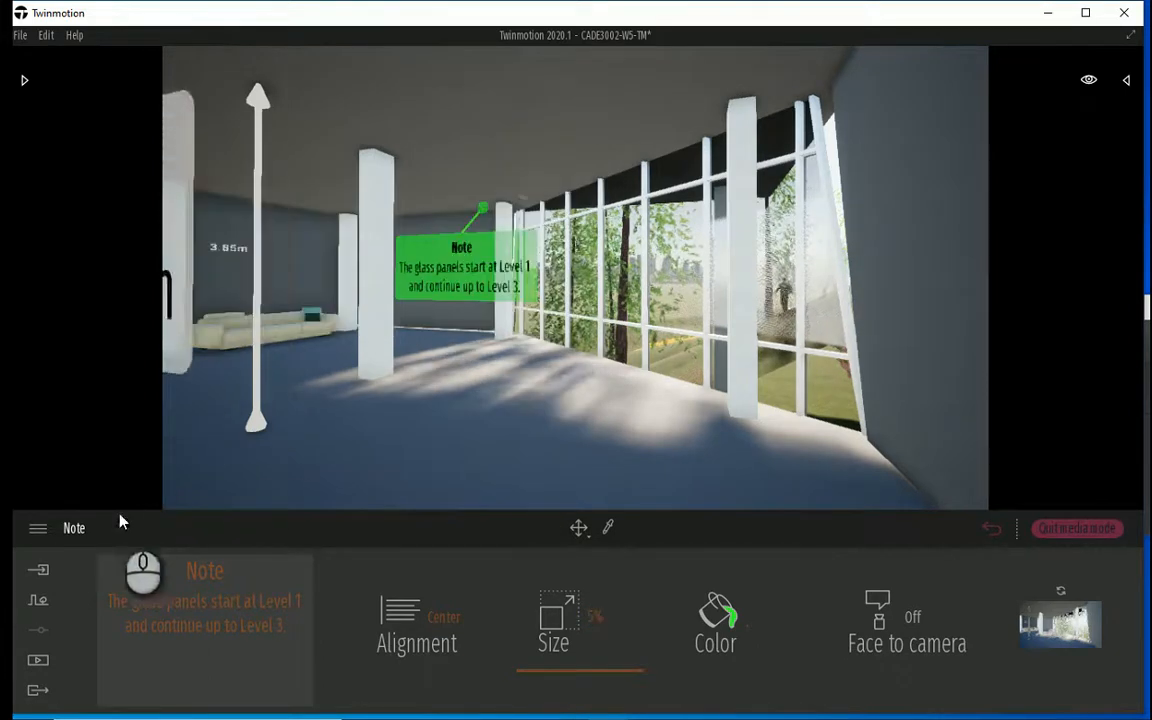
Browse the Animated Humans among the library's characters, down to the worker and traditional figures.
click(24, 80)
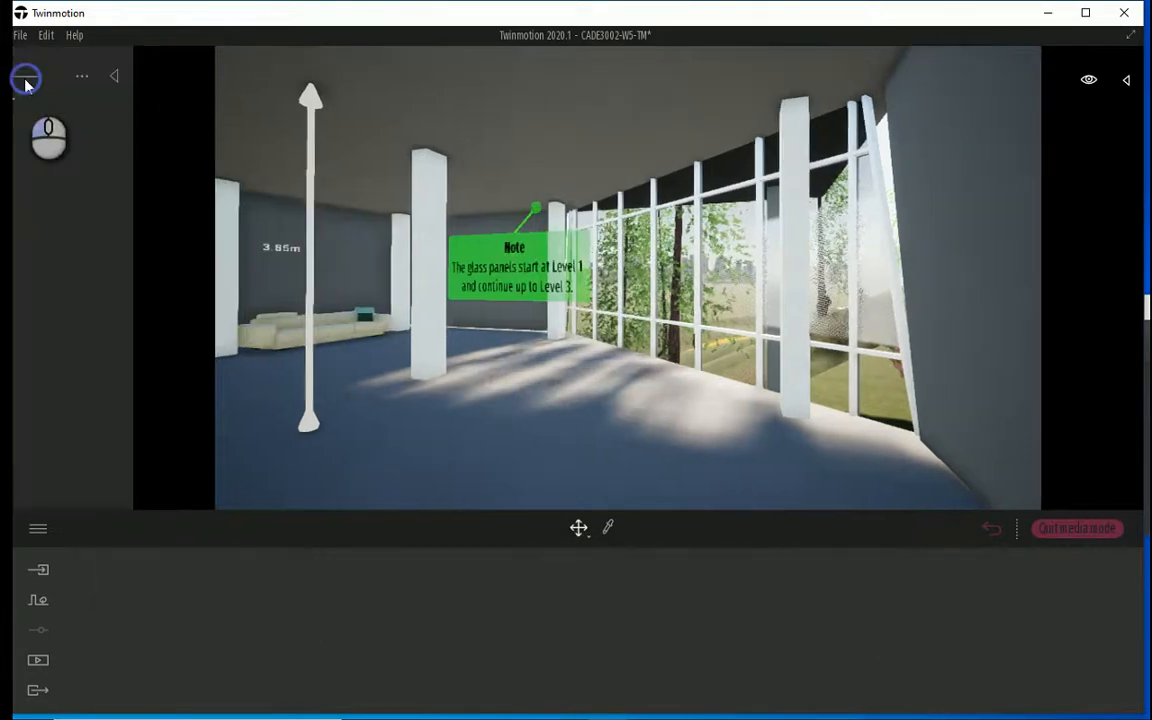
click(33, 102)
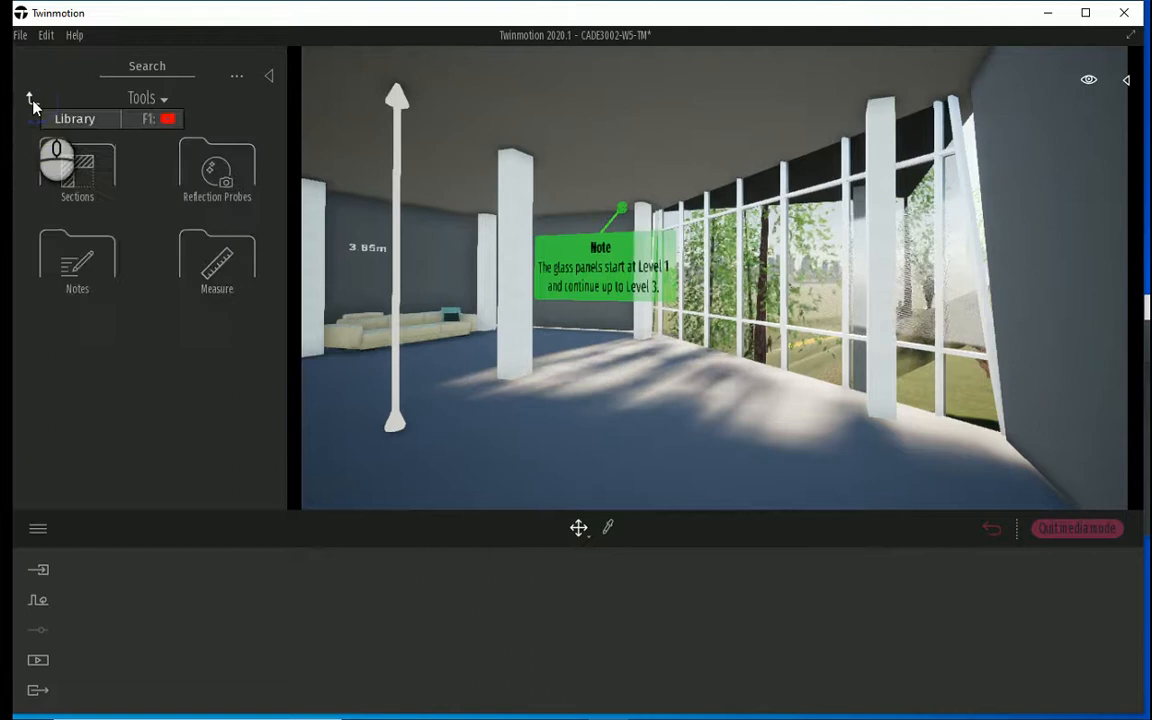
click(33, 103)
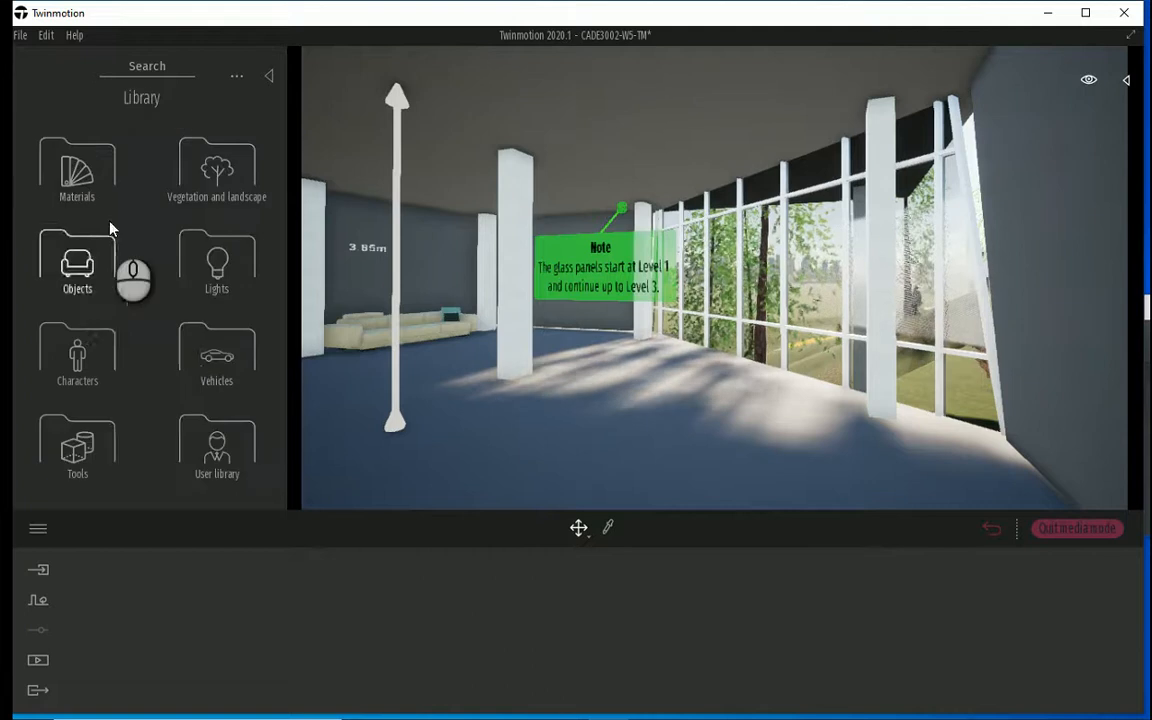
click(84, 362)
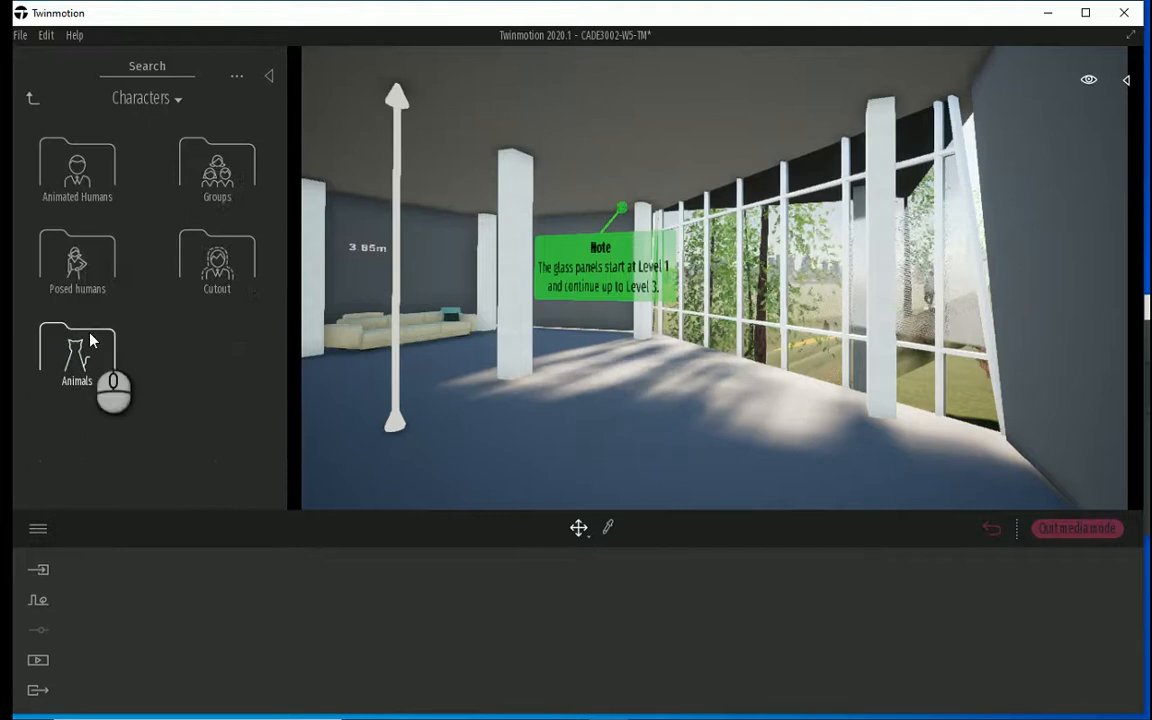
click(95, 170)
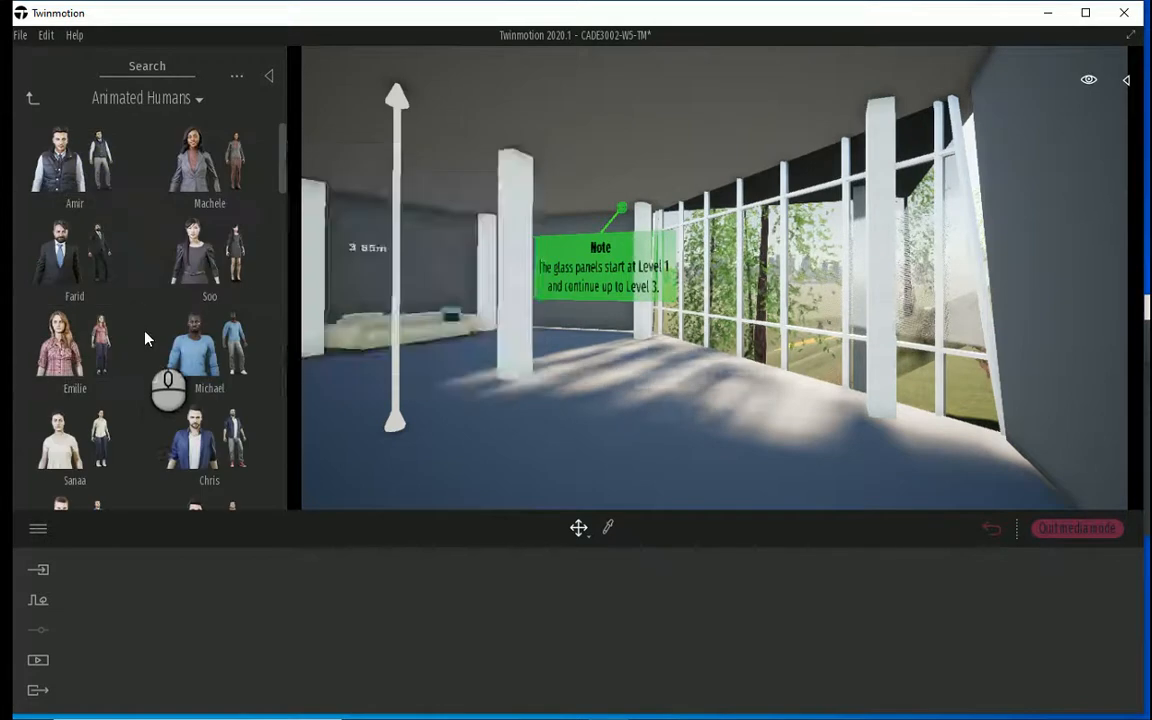
scroll(170, 385, down, 5)
scroll(175, 388, down, 15)
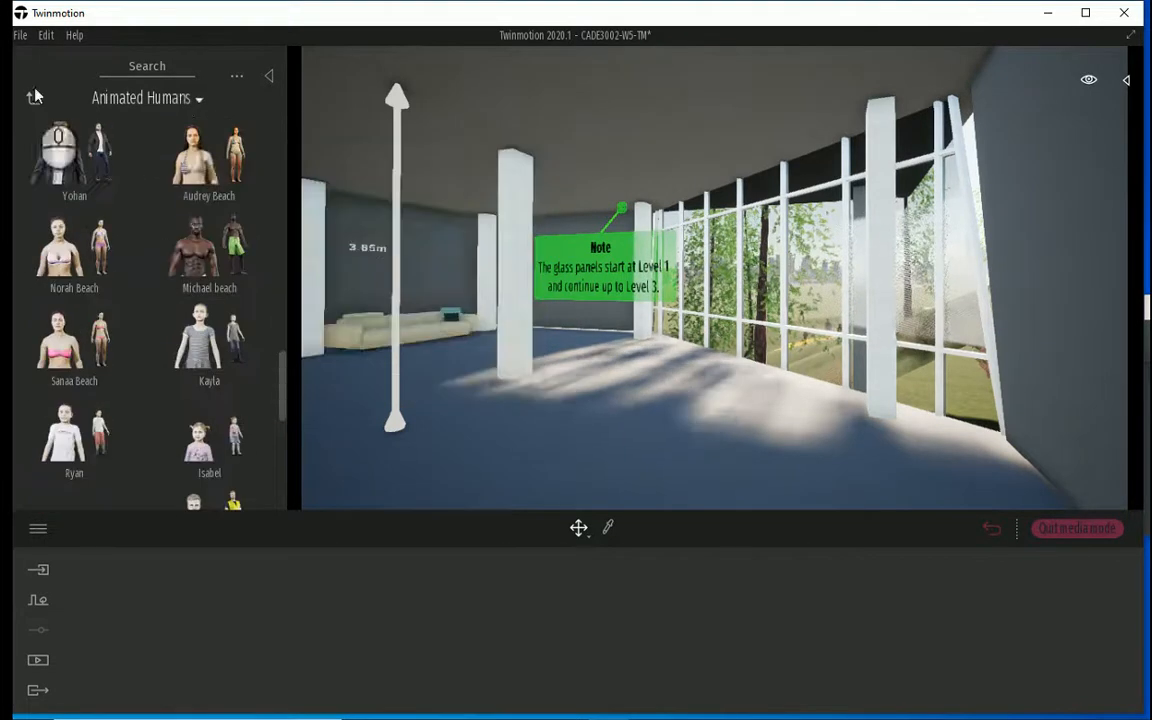
scroll(160, 442, down, 10)
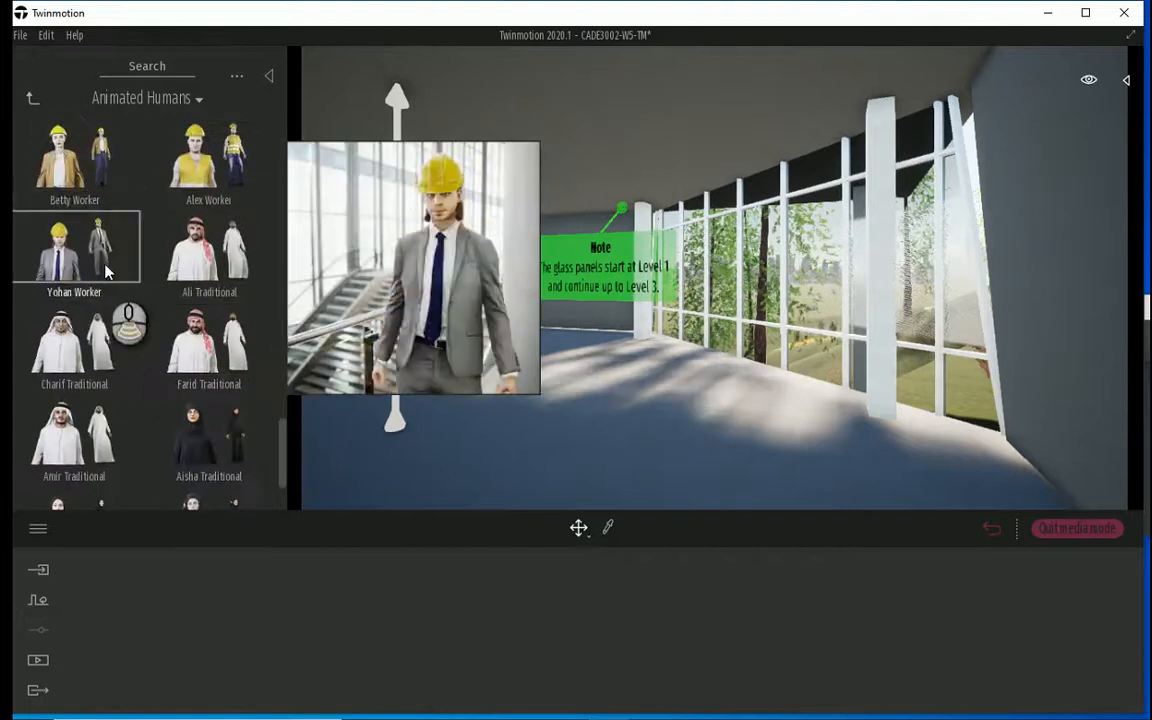
Place Group02 from the library's character groups on the floor in front of the sofa and return to the main library categories.
click(33, 97)
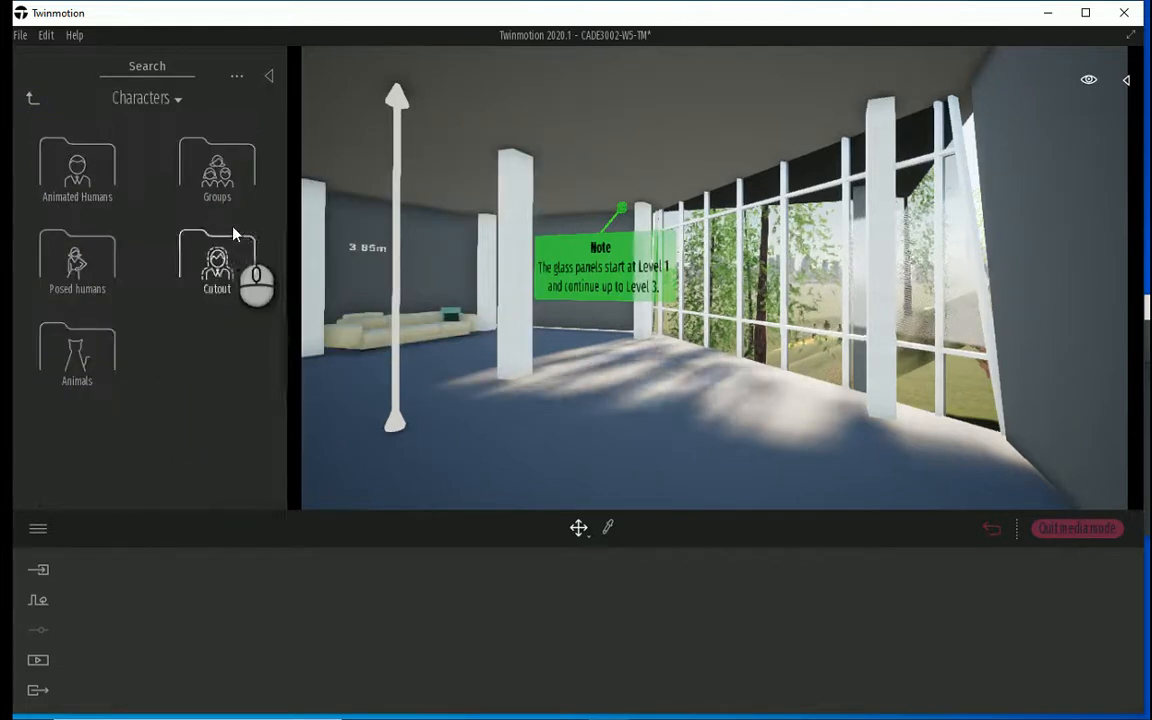
click(205, 160)
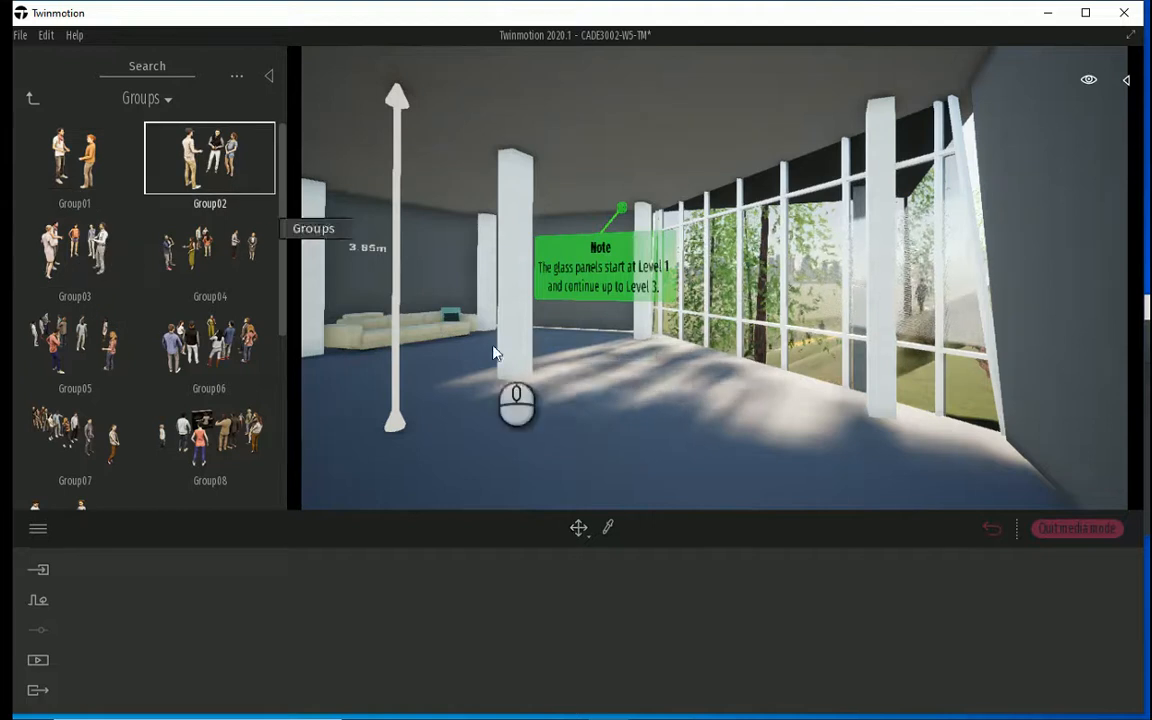
drag(493, 352, 455, 385)
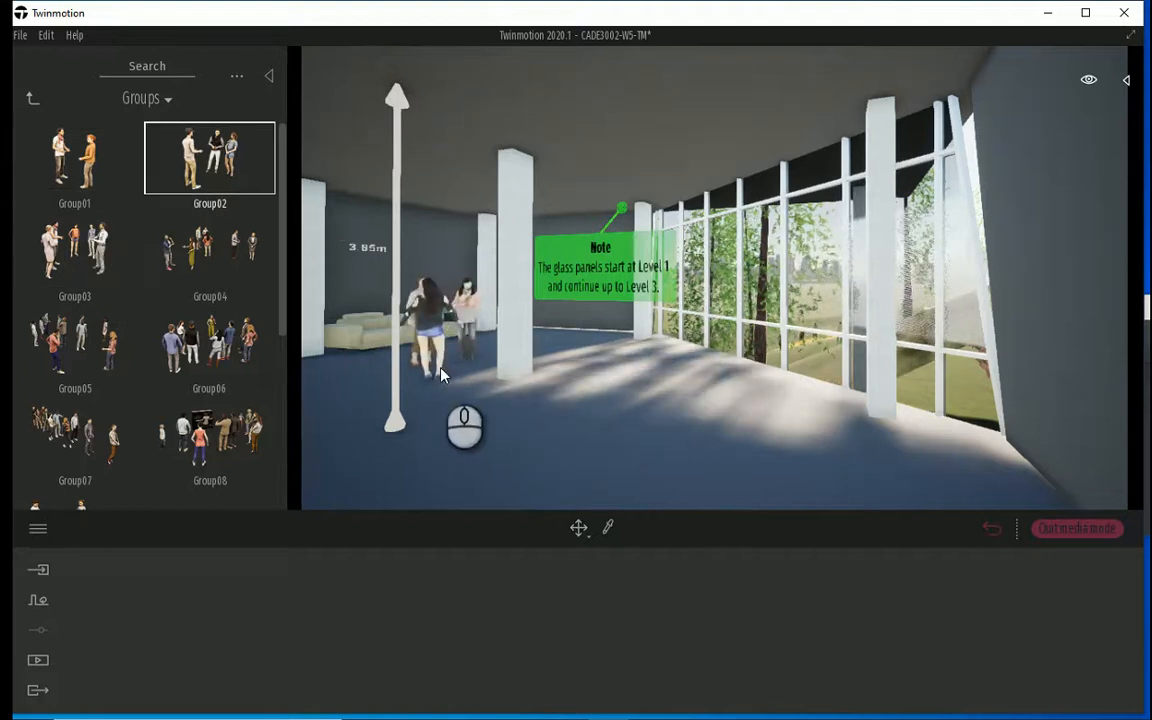
click(31, 98)
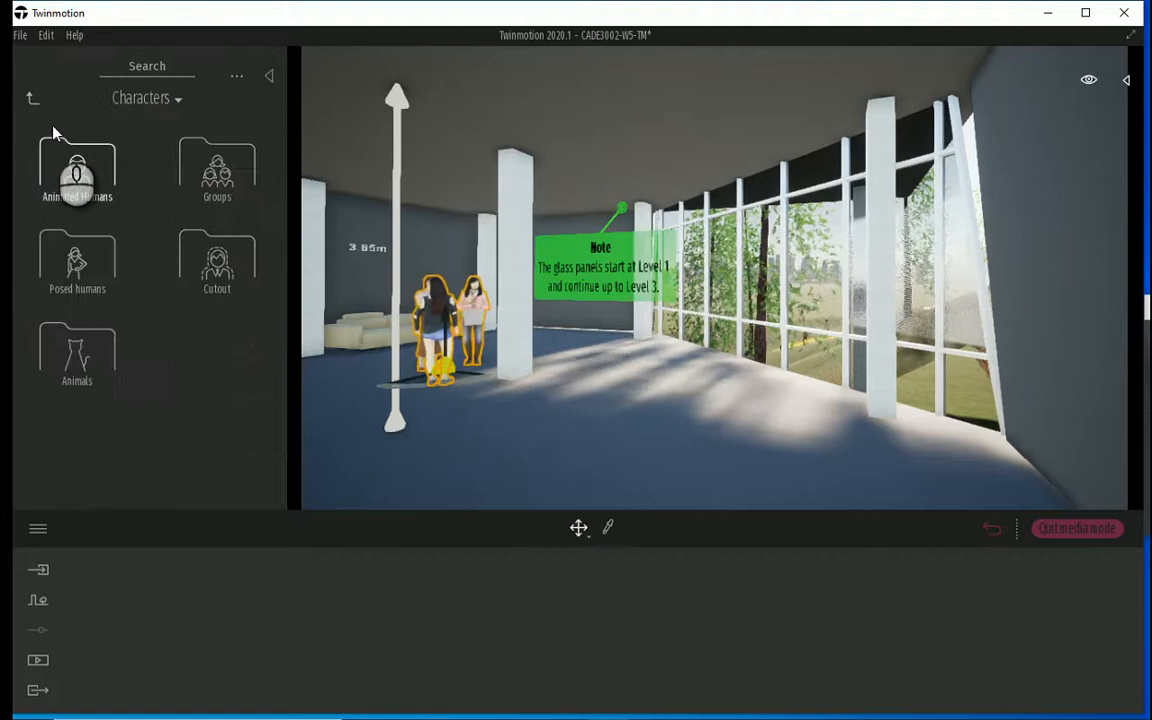
click(22, 101)
click(30, 101)
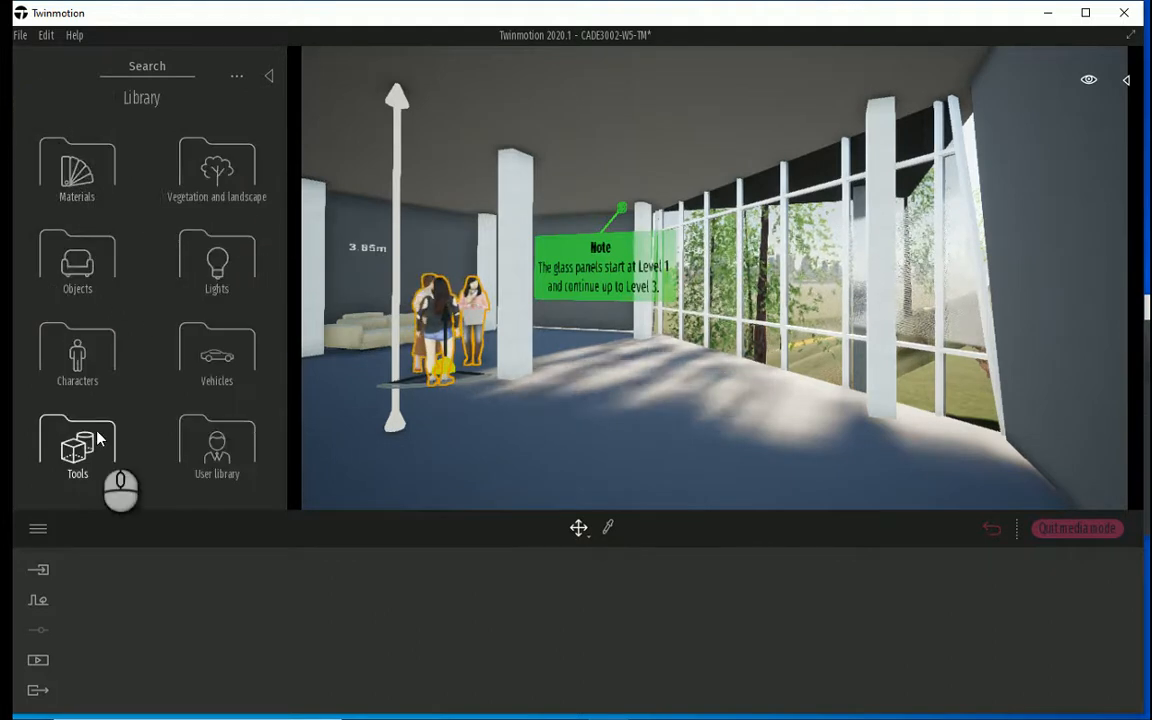
Adjust the day time in the Interior image's location settings so that low, warm sunlight enters through the glazing.
click(38, 660)
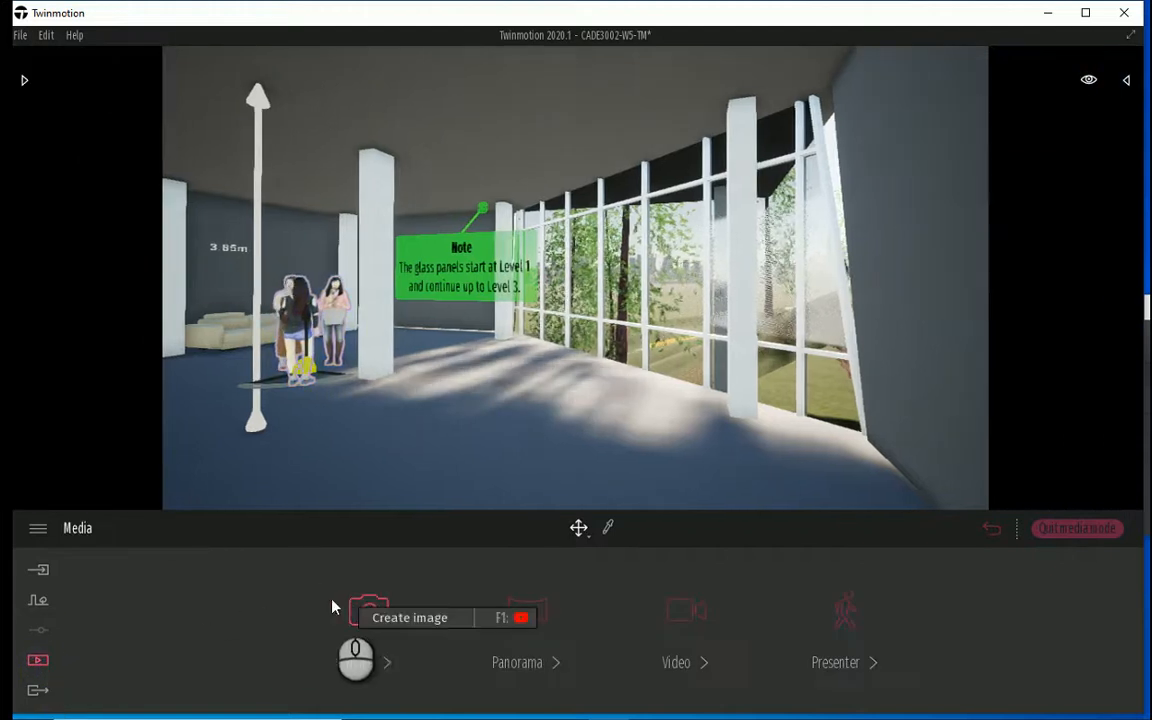
click(358, 609)
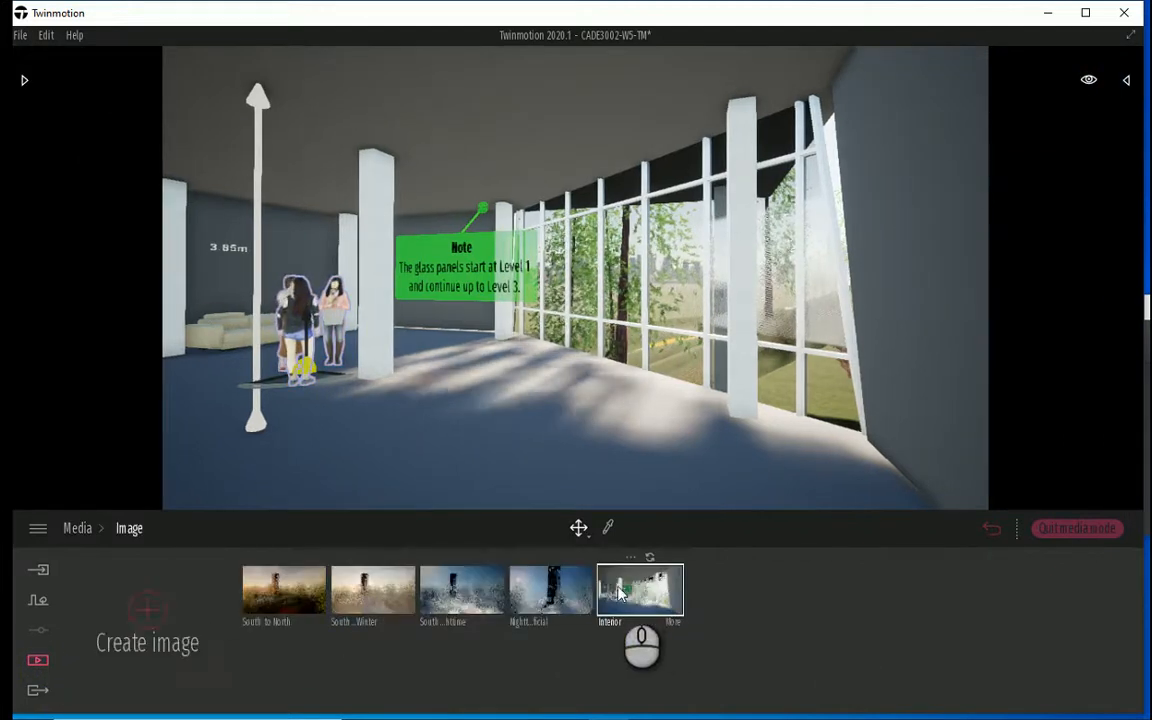
click(675, 622)
click(292, 620)
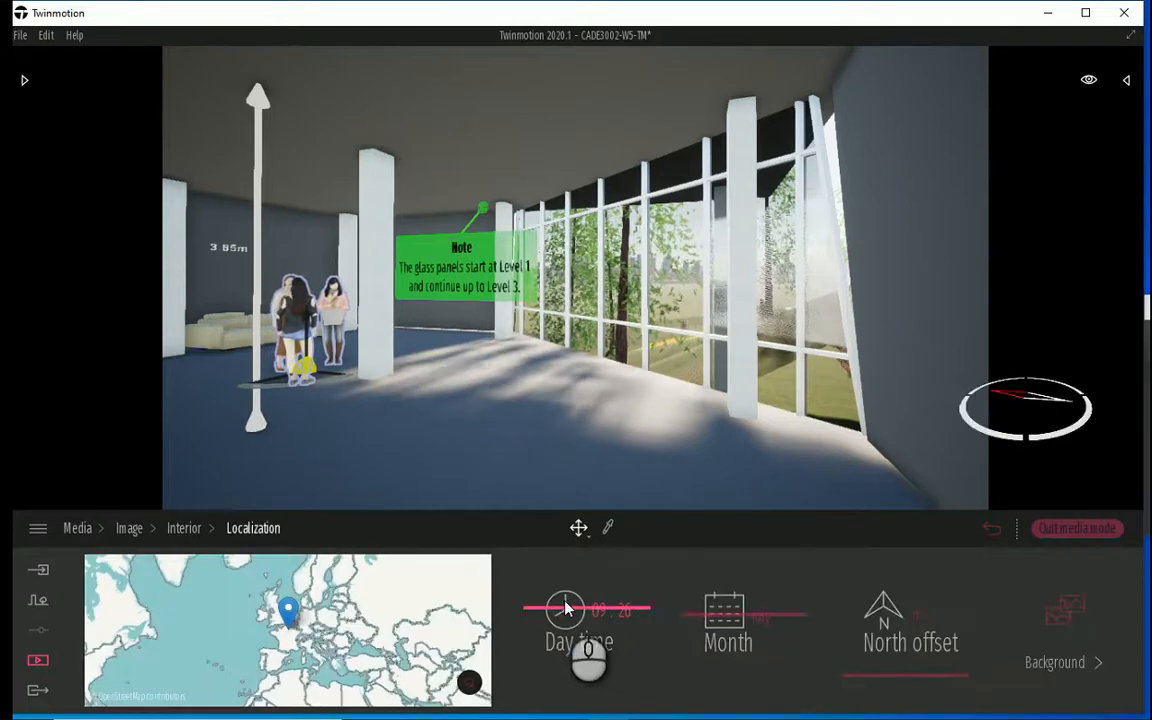
drag(562, 607, 570, 597)
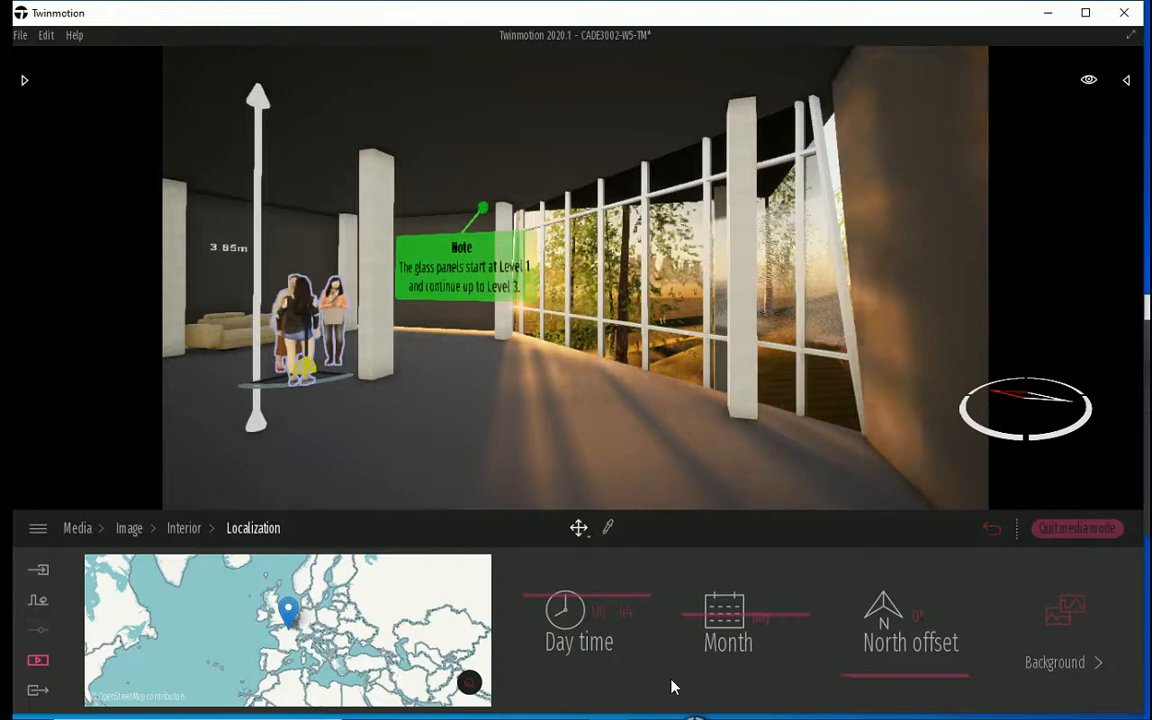
Raise the exposure in the Interior image's lighting settings to brighten the room.
click(186, 530)
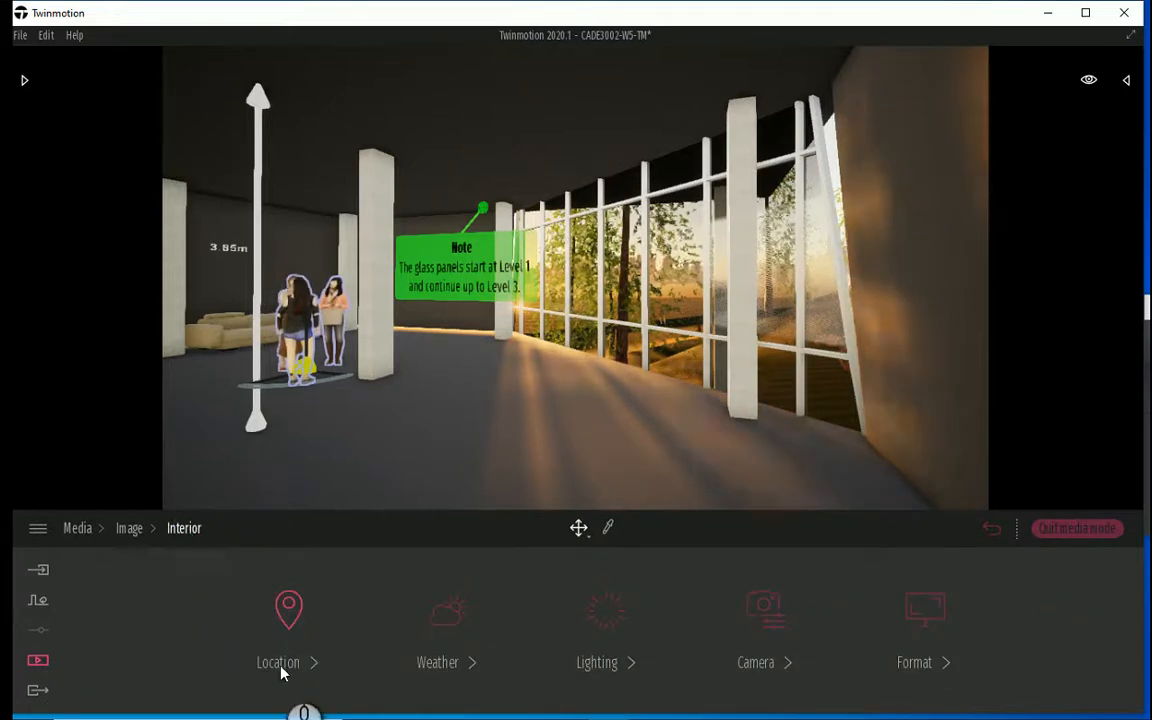
click(612, 638)
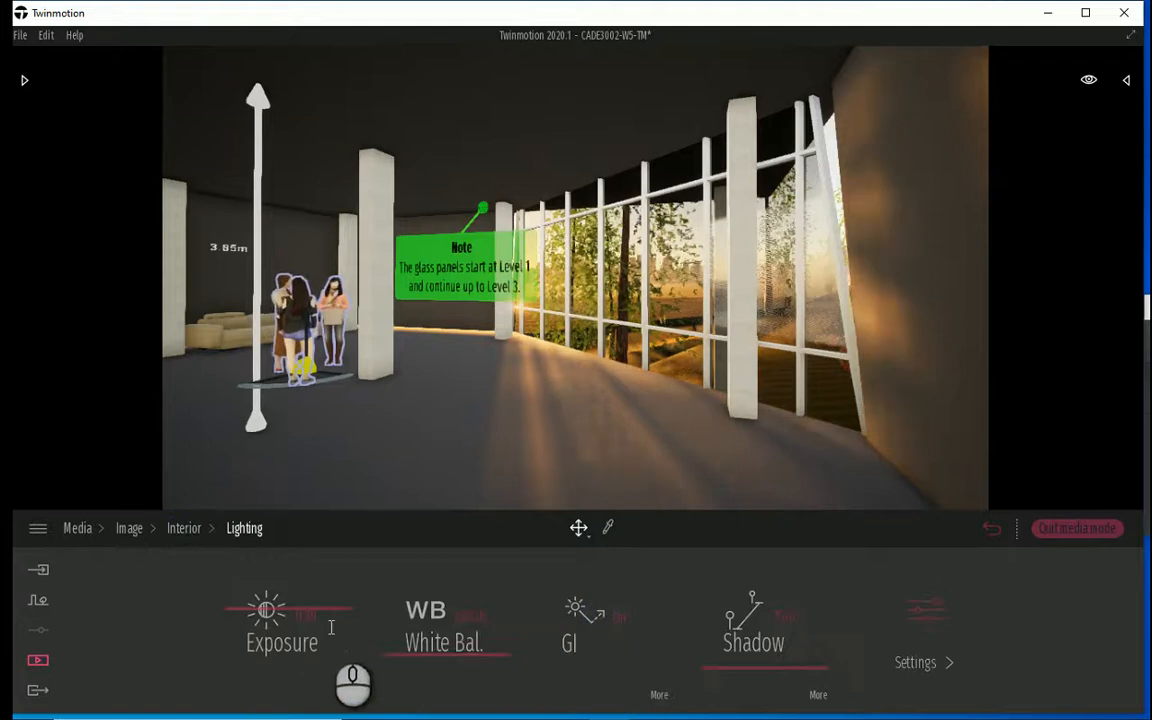
drag(290, 612, 289, 592)
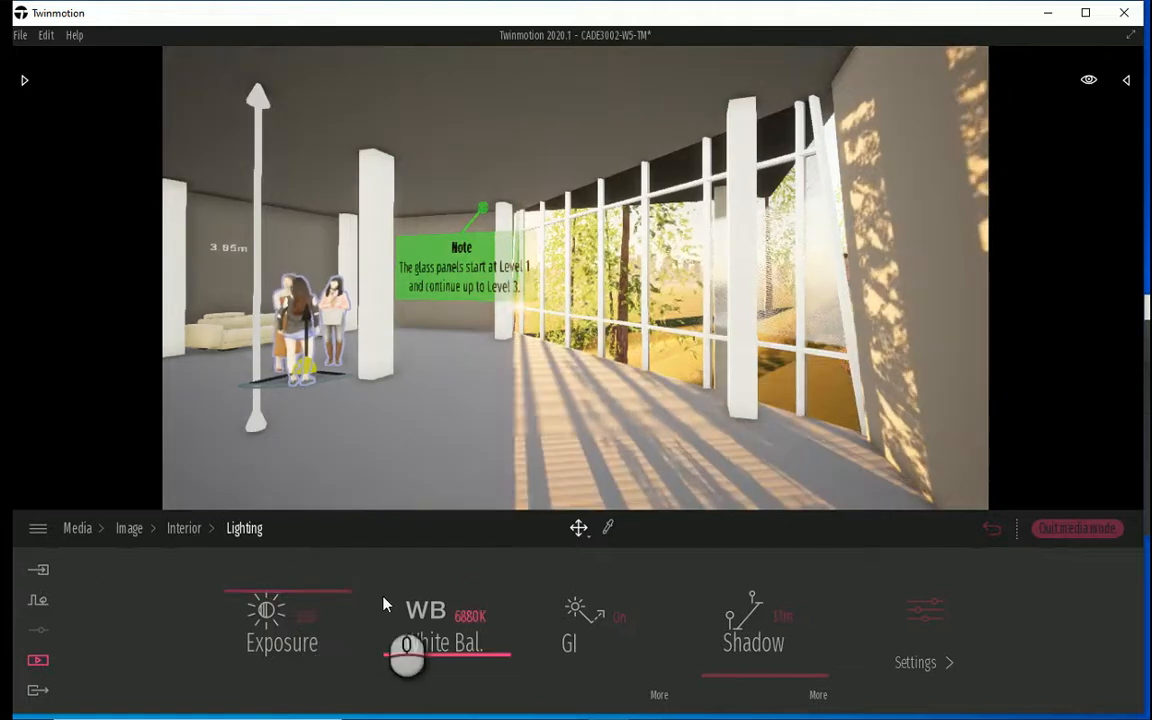
Deselect Video1 from the media export and choose only the Interior image.
click(38, 690)
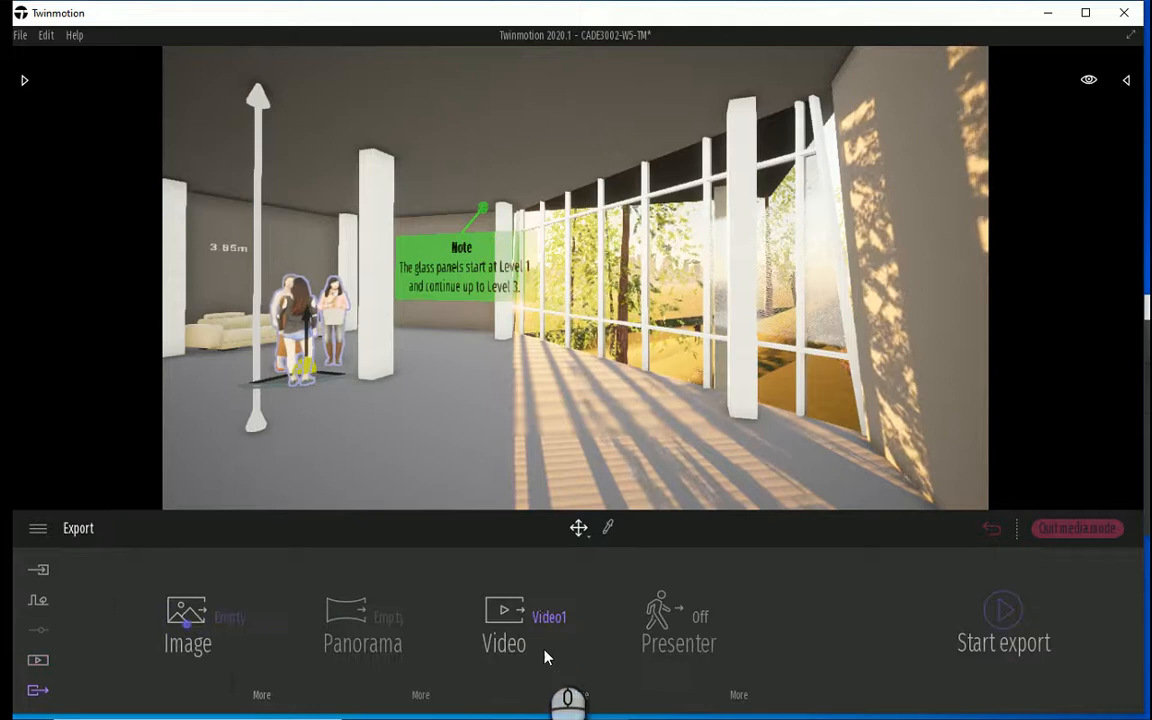
click(517, 643)
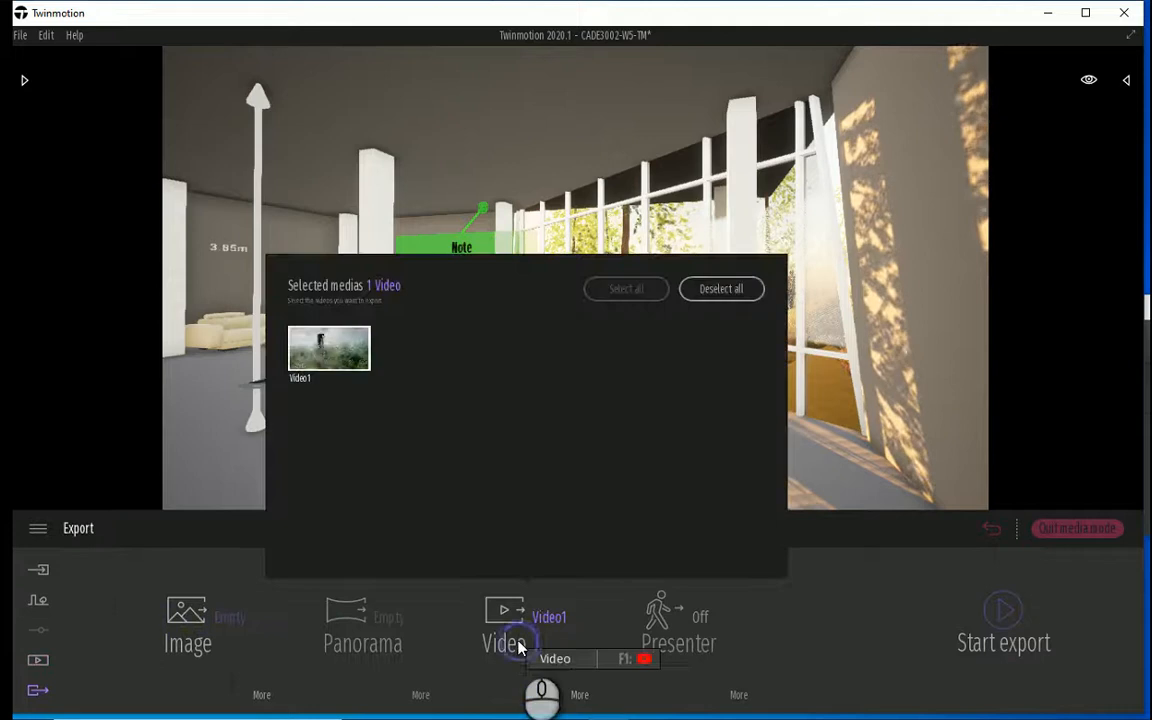
click(718, 290)
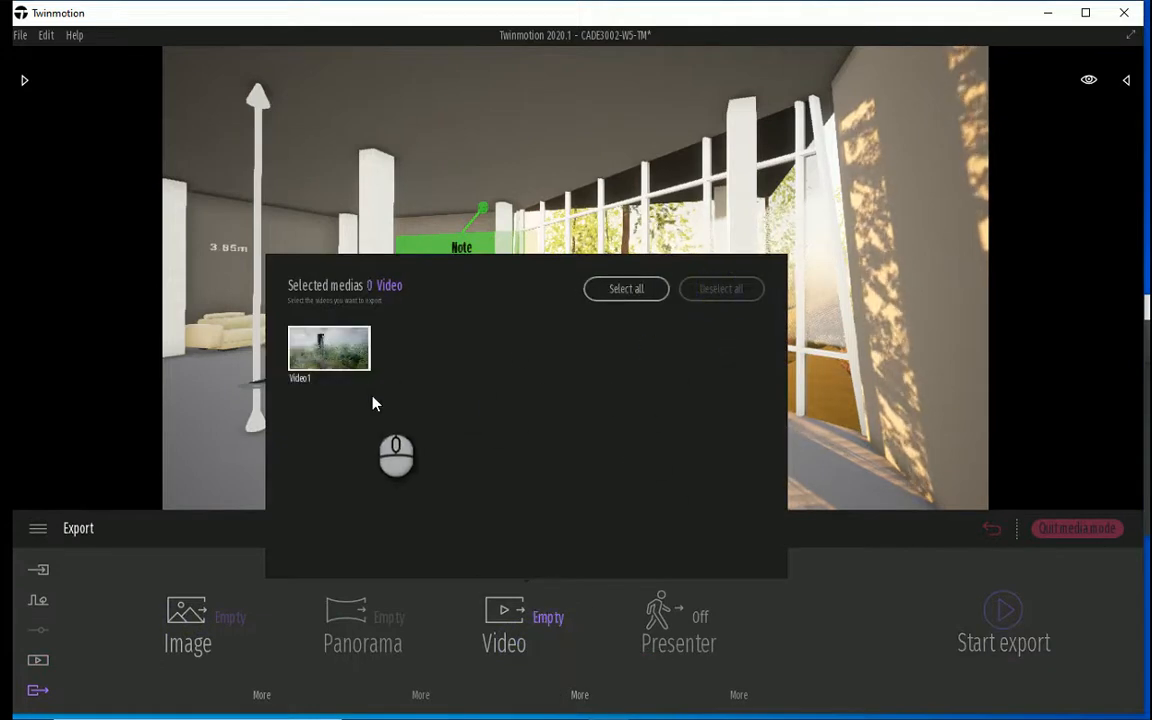
click(186, 620)
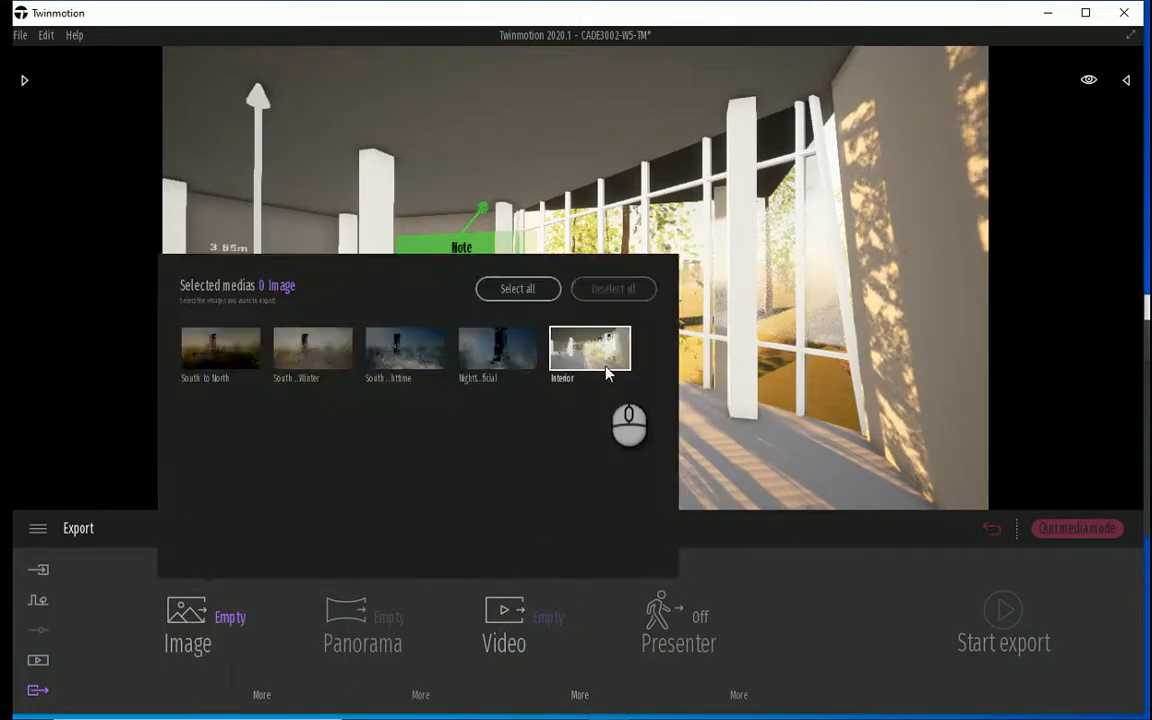
click(604, 355)
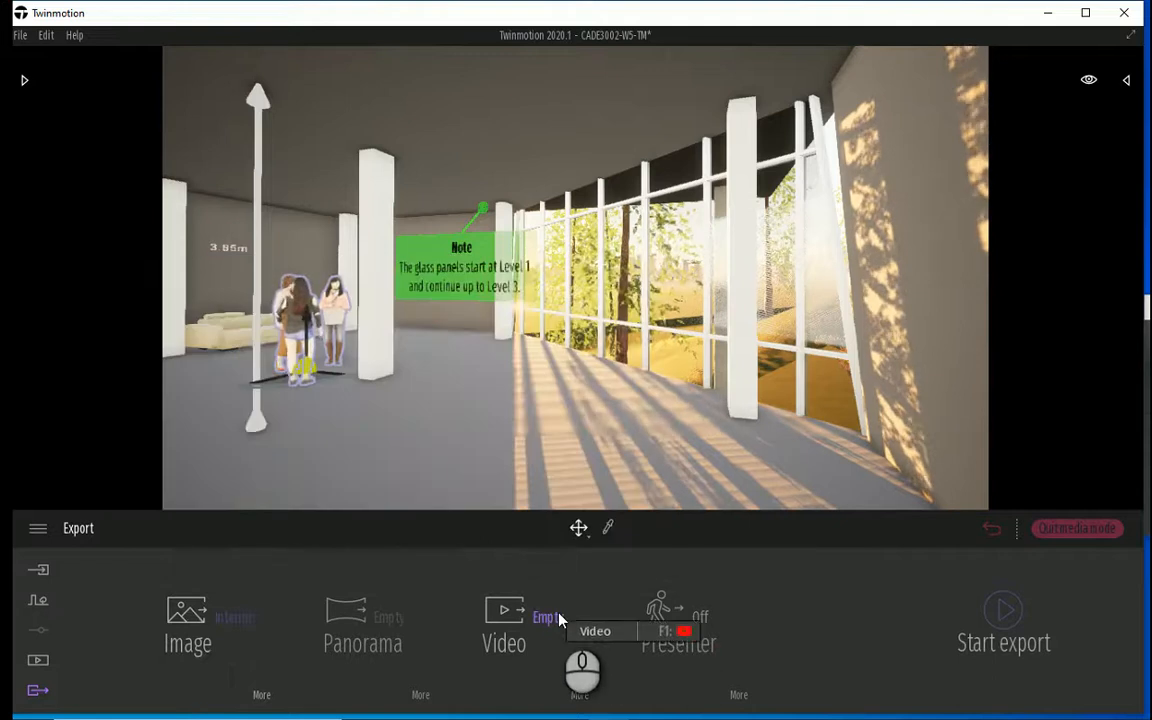
Export the Interior image to the W5 folder and switch back to Twinmotion.
click(1005, 610)
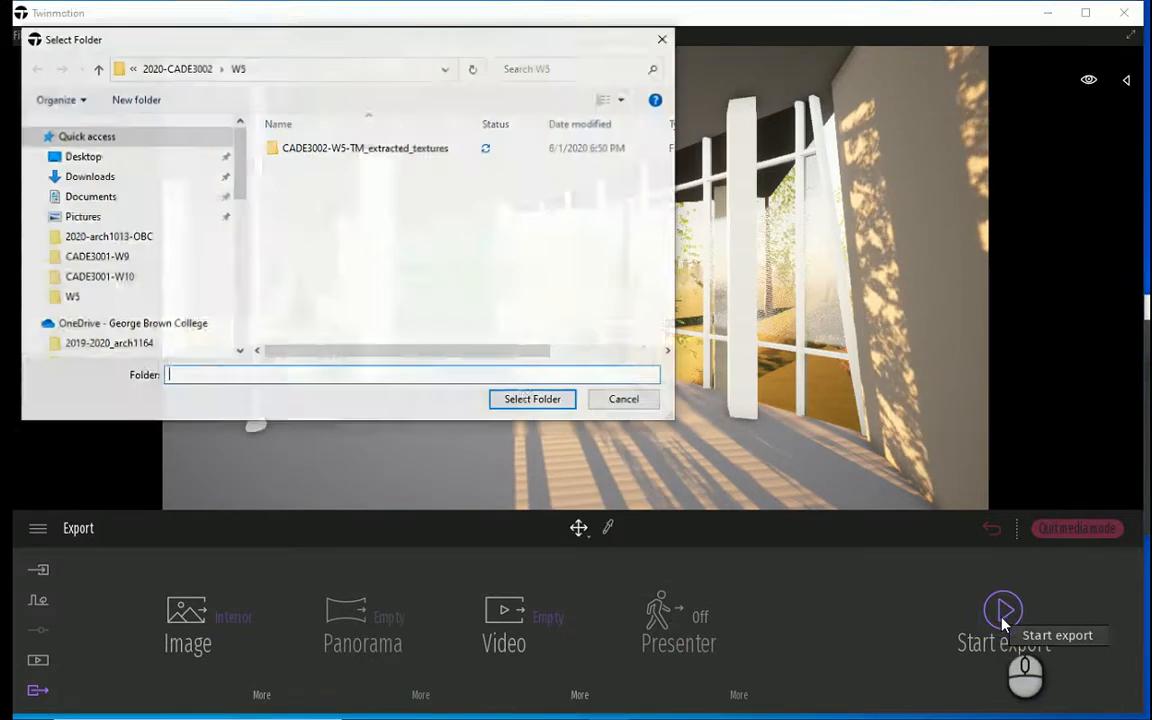
click(533, 400)
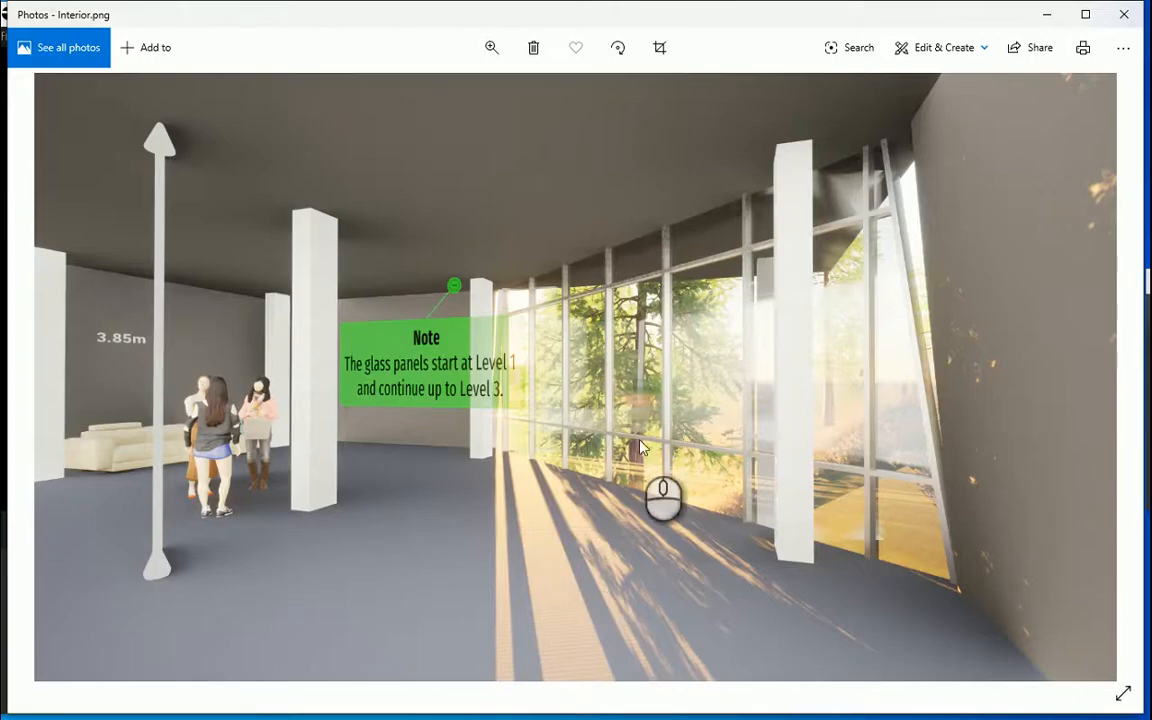
key(alt+Tab)
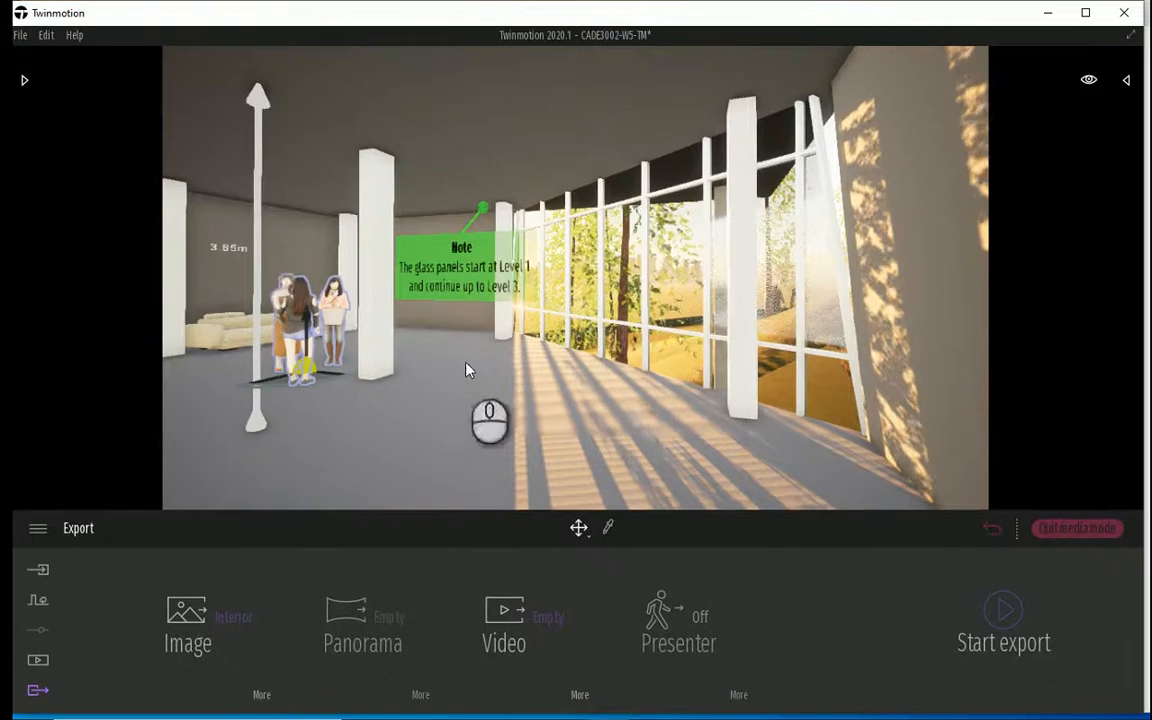
Reopen the library and go to the Tiles category of the materials.
click(24, 80)
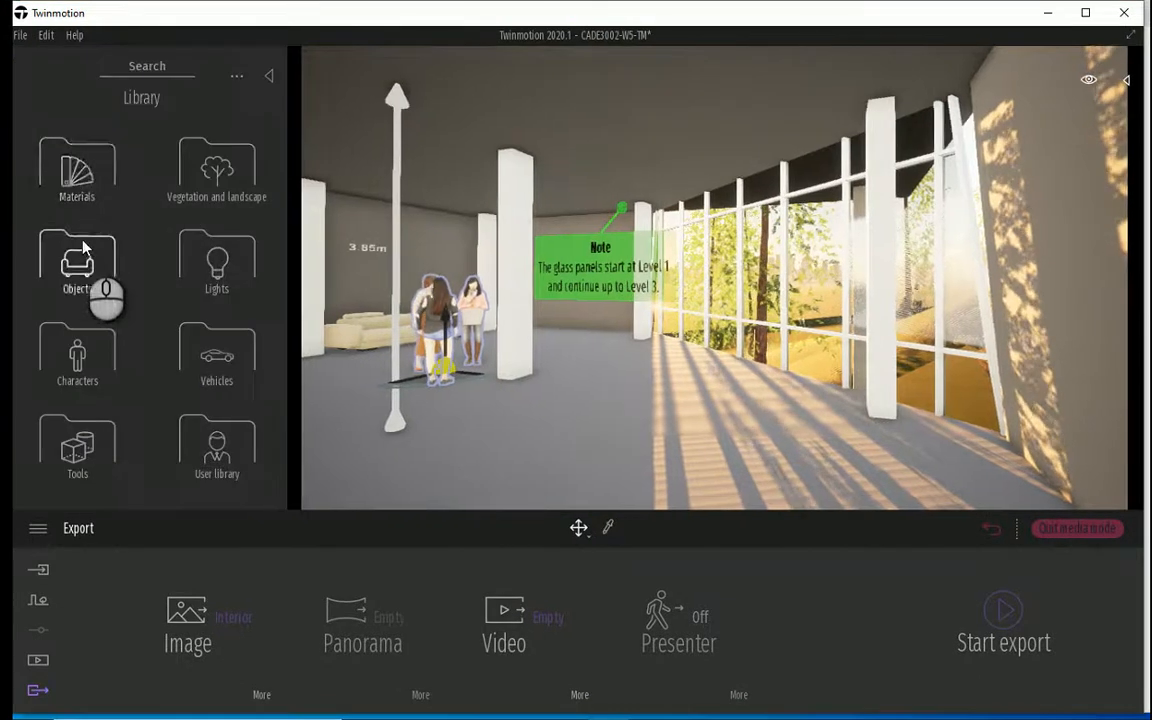
click(88, 175)
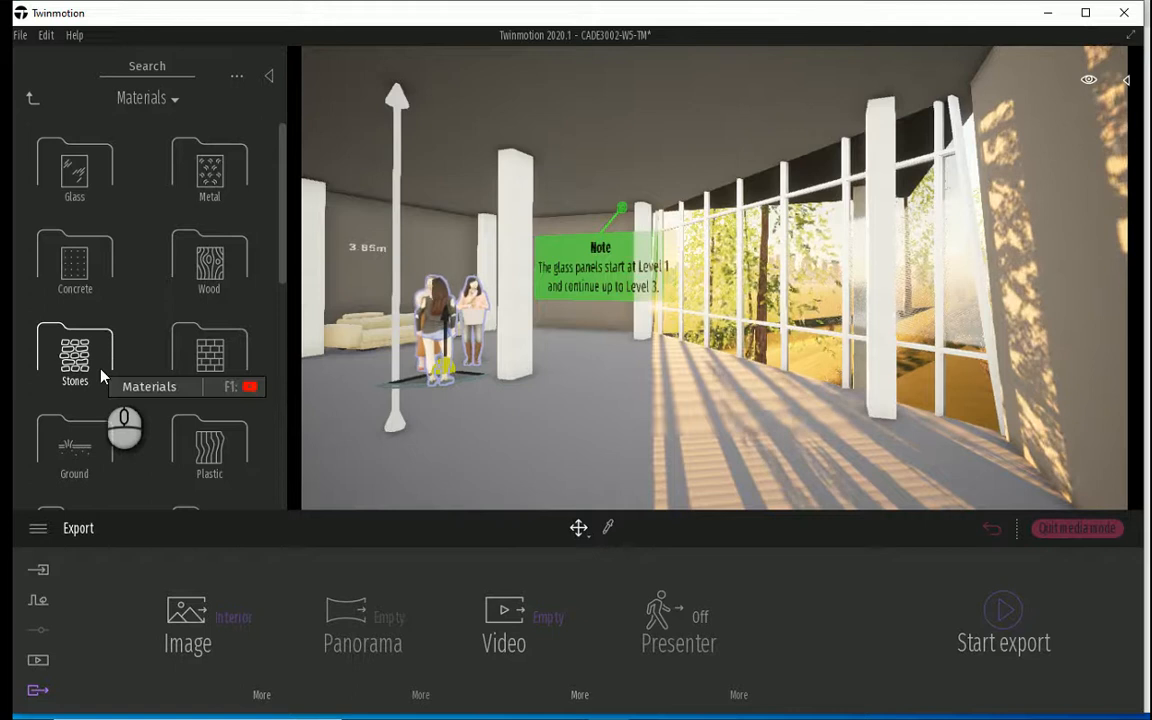
scroll(101, 372, down, 2)
scroll(103, 377, down, 4)
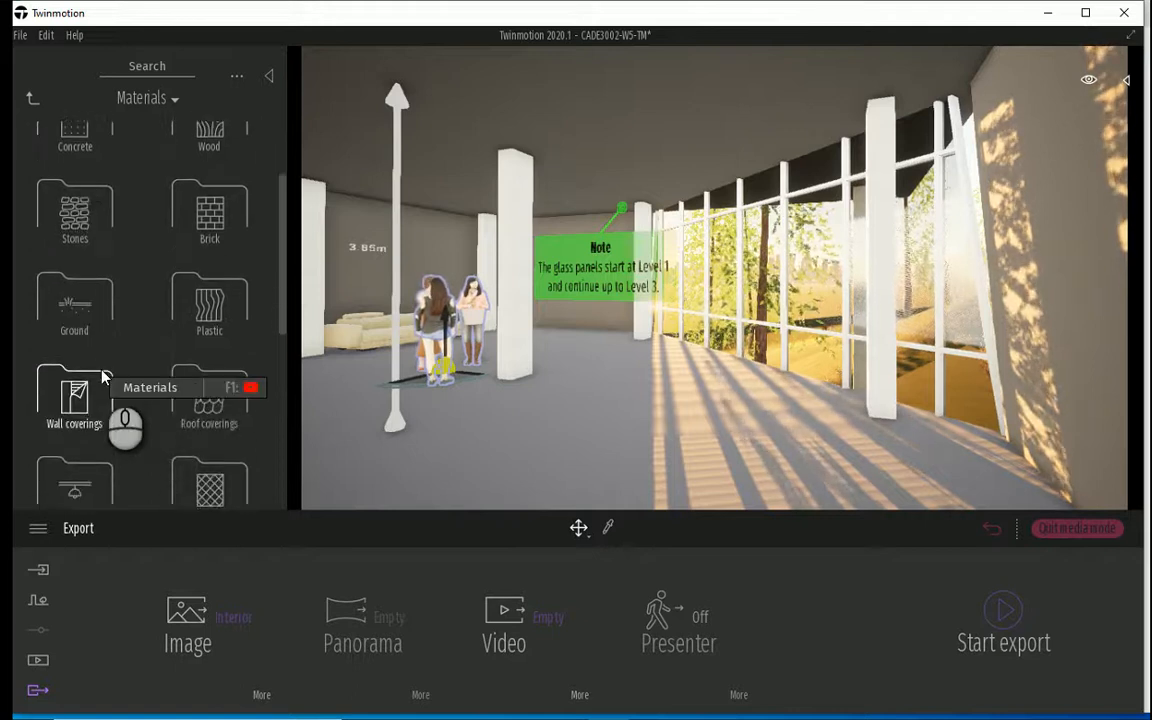
scroll(105, 378, down, 2)
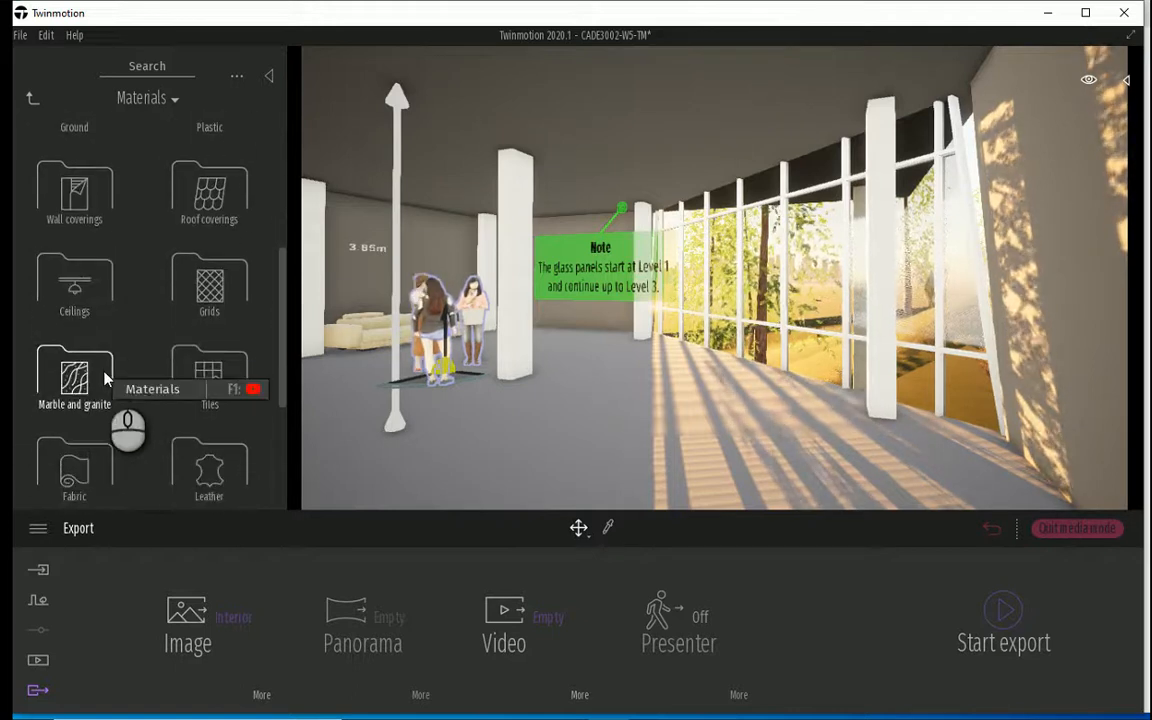
scroll(100, 300, down, 3)
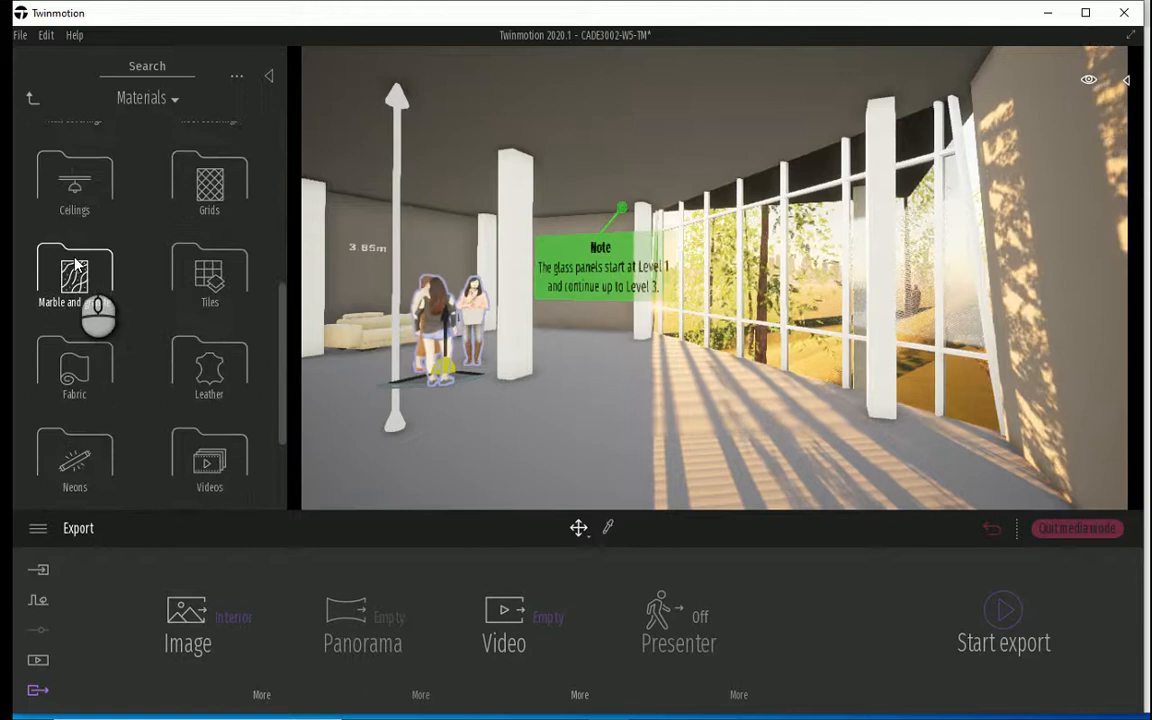
click(208, 290)
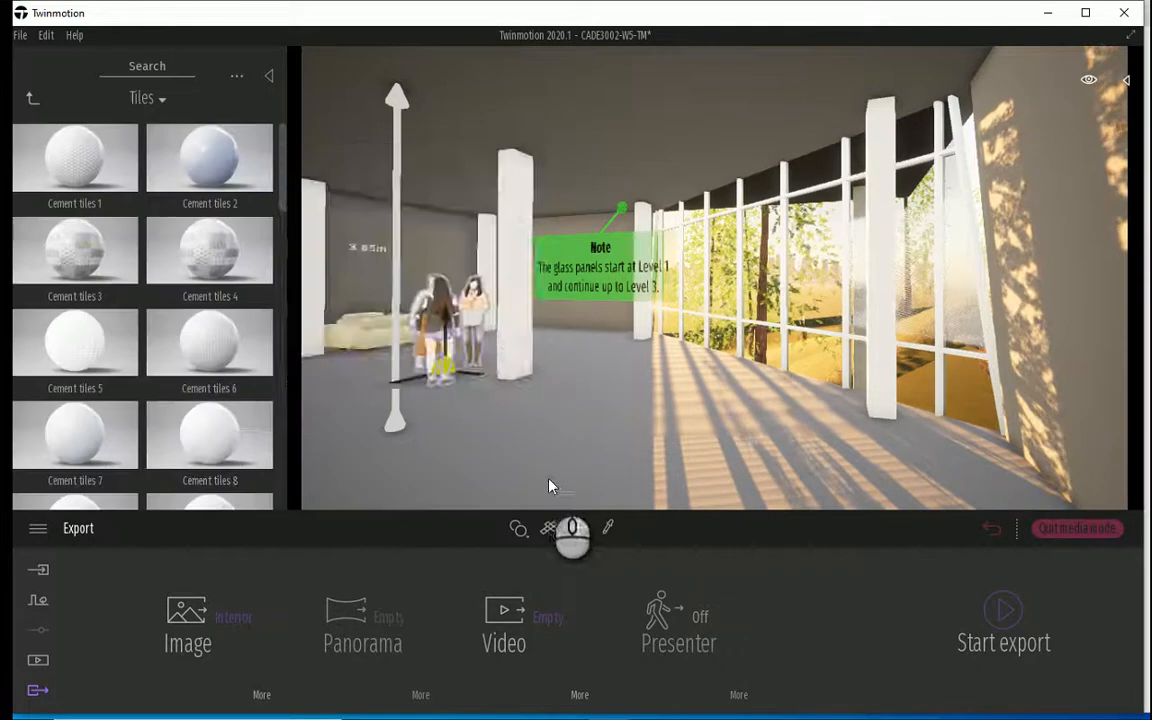
Apply the Concrete tiles 1 material to the room's interior walls.
mouse_move(211, 263)
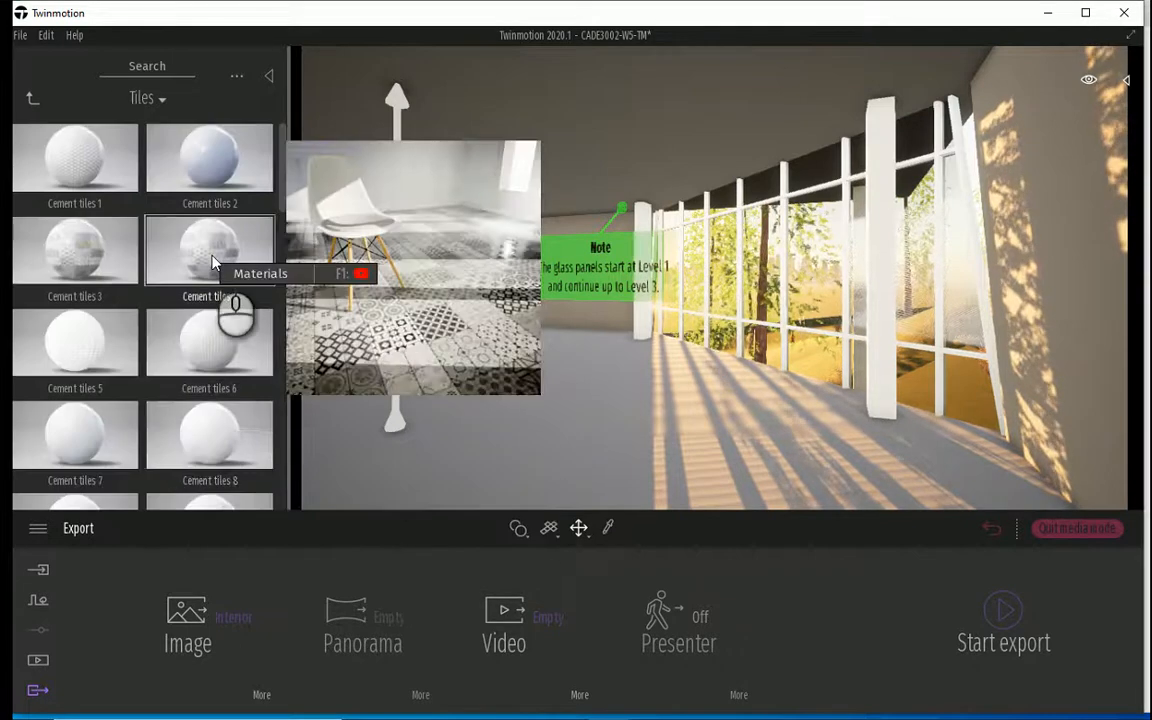
scroll(210, 280, down, 10)
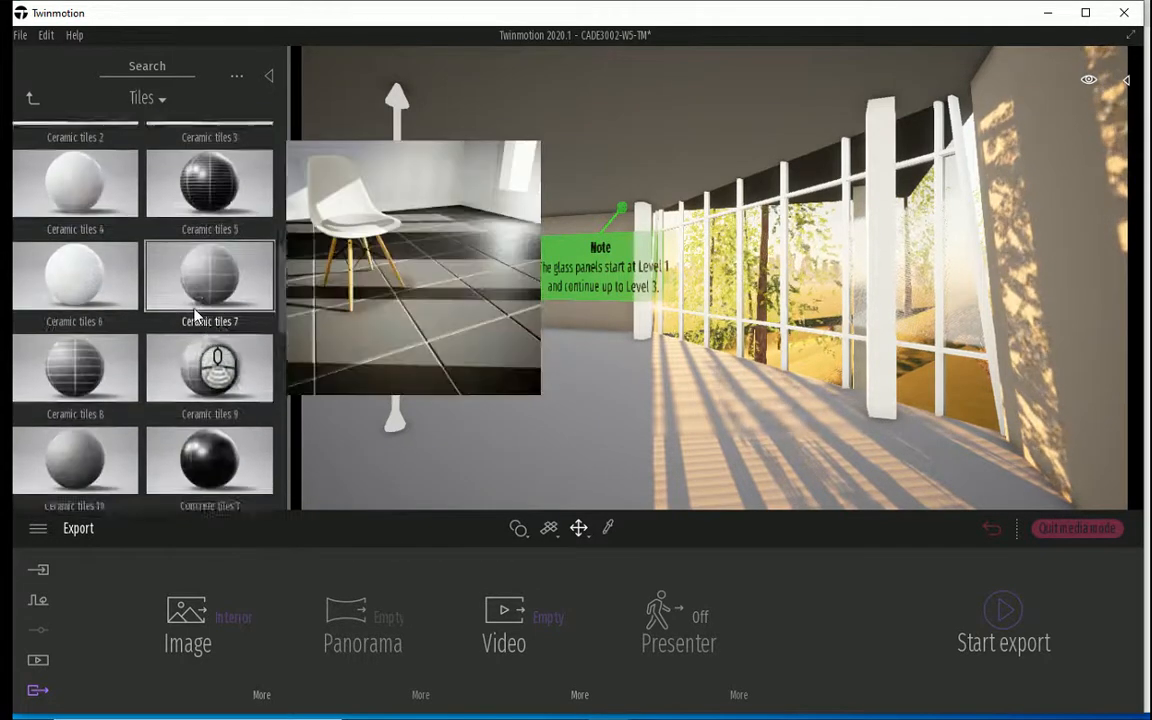
scroll(195, 316, down, 5)
scroll(195, 316, up, 2)
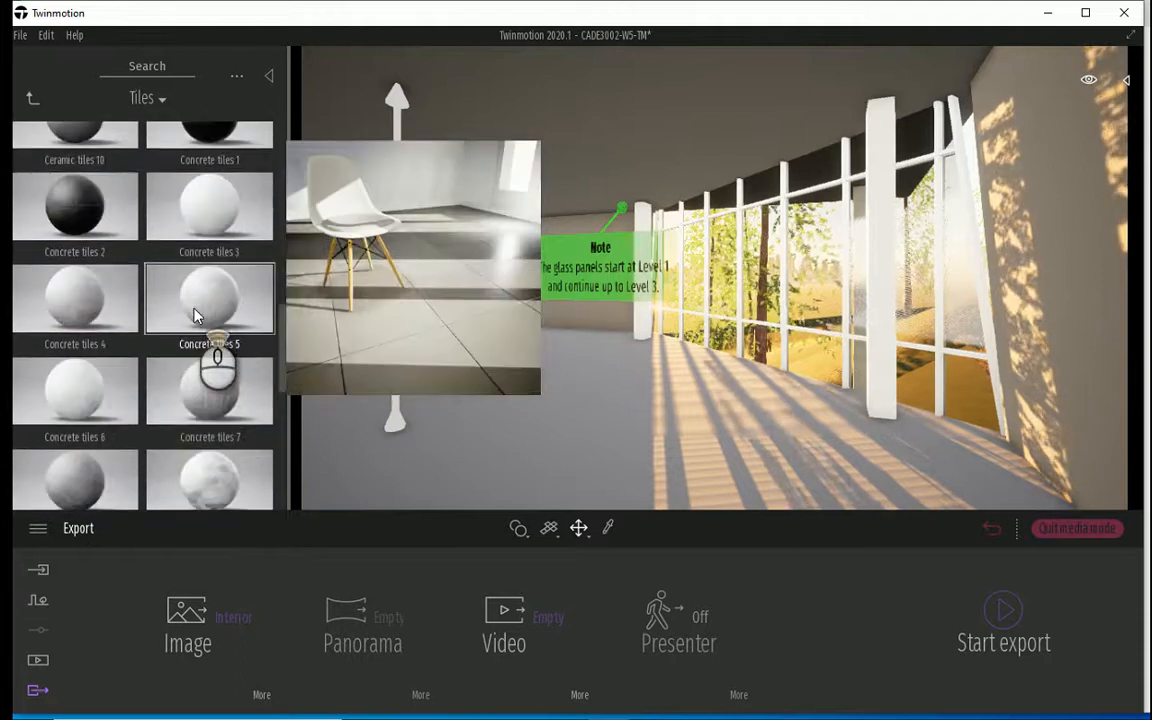
scroll(195, 316, up, 2)
drag(209, 245, 622, 413)
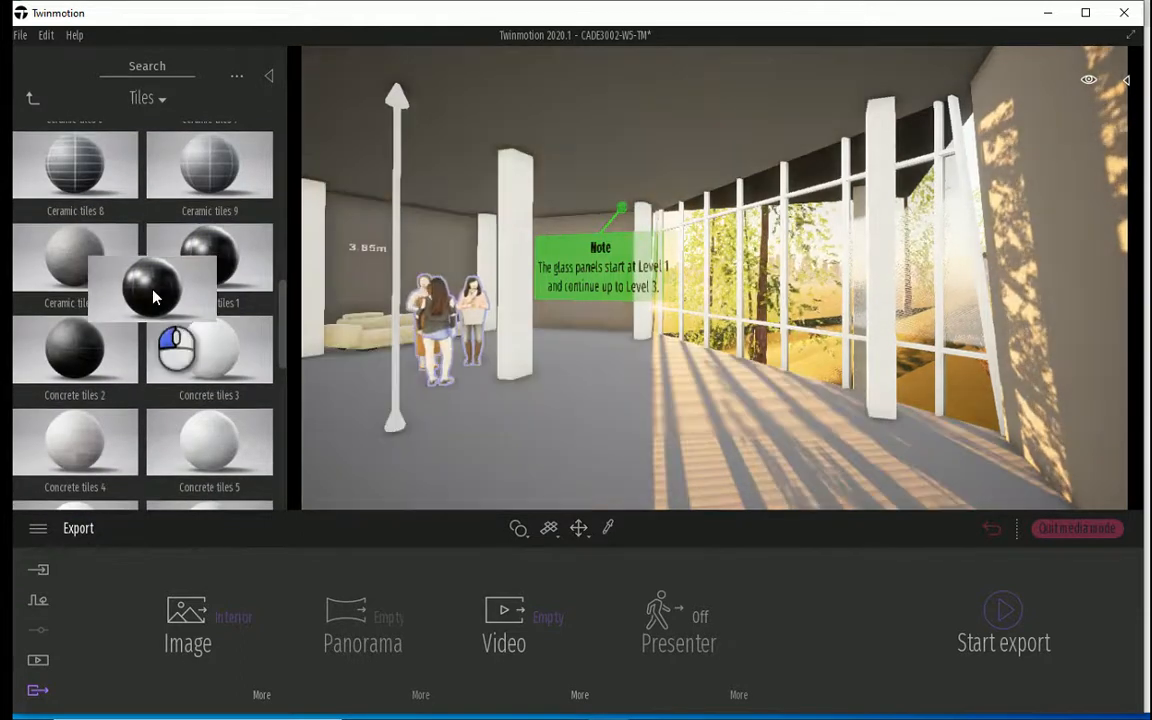
mouse_move(210, 258)
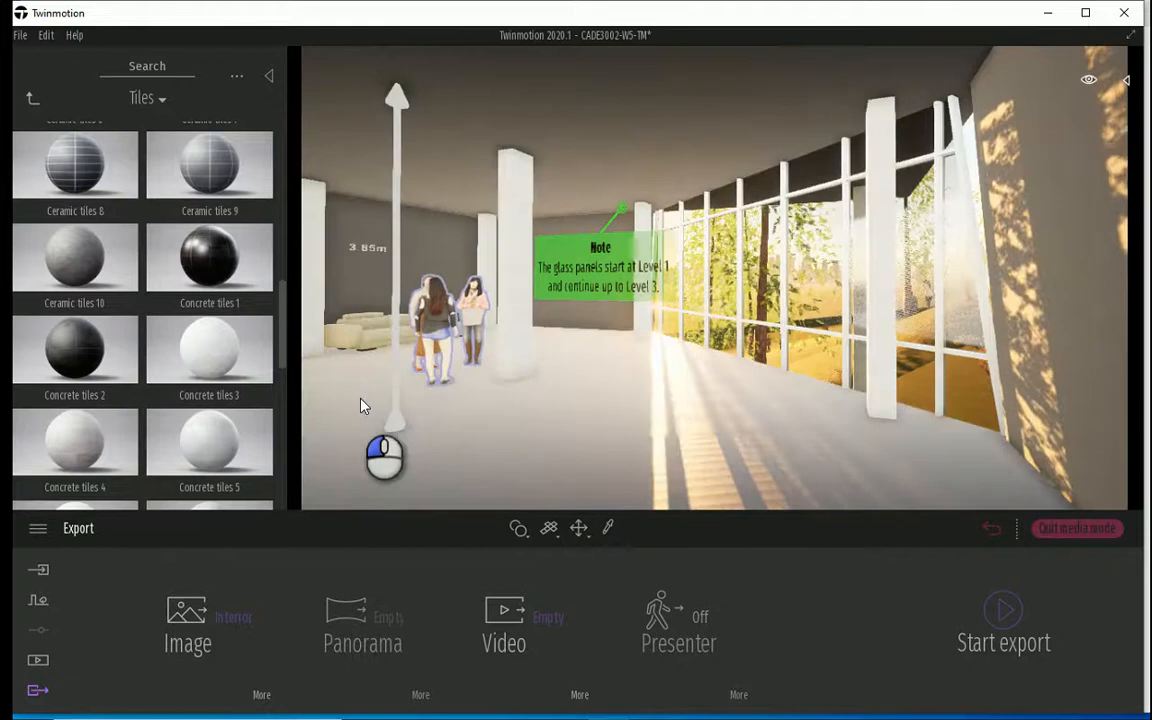
drag(362, 405, 369, 284)
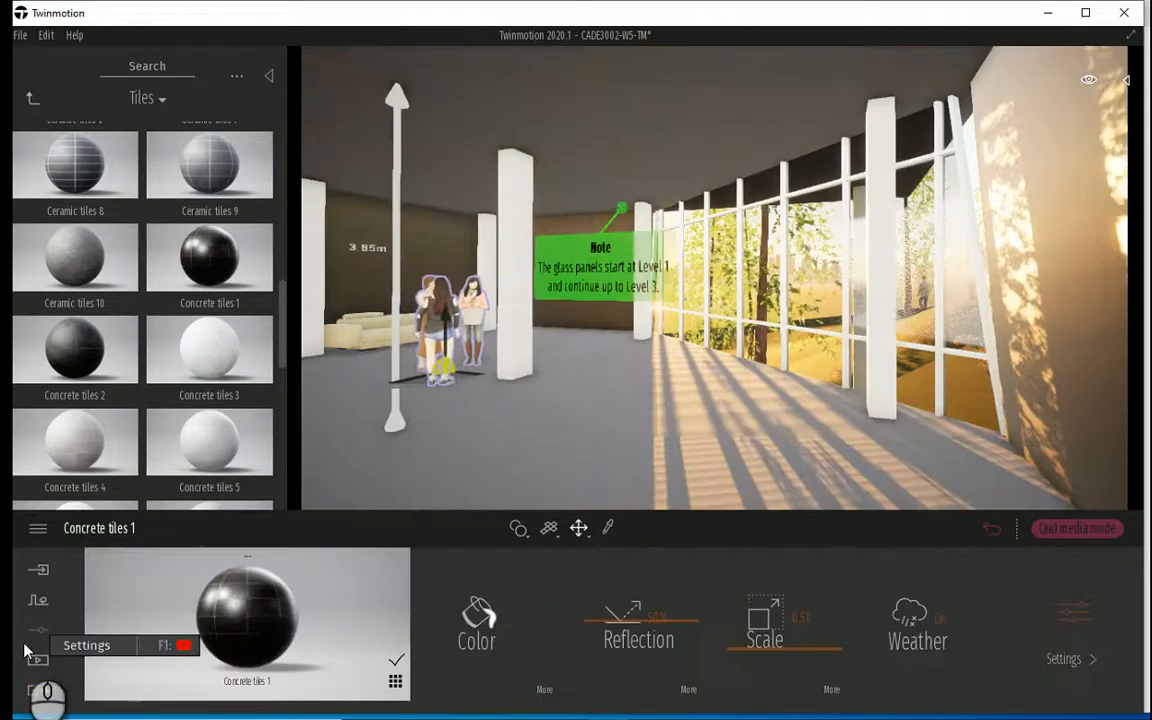
Export the Interior image with the tiled walls to the W5 folder.
click(36, 690)
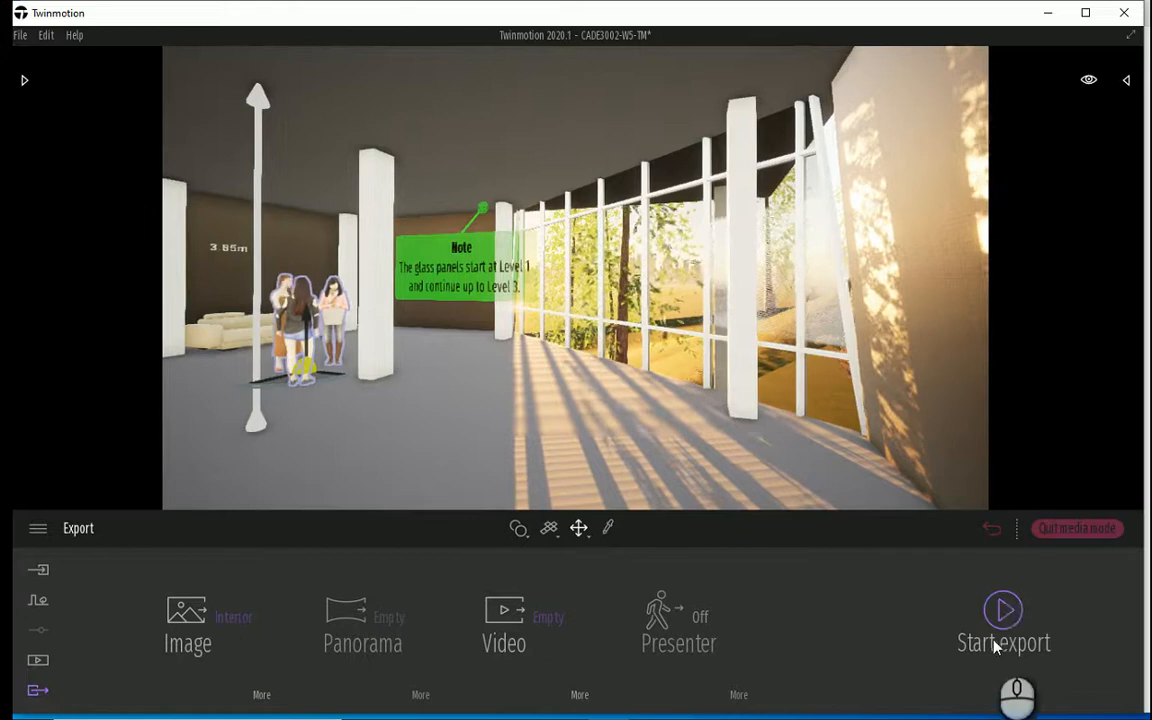
click(1005, 610)
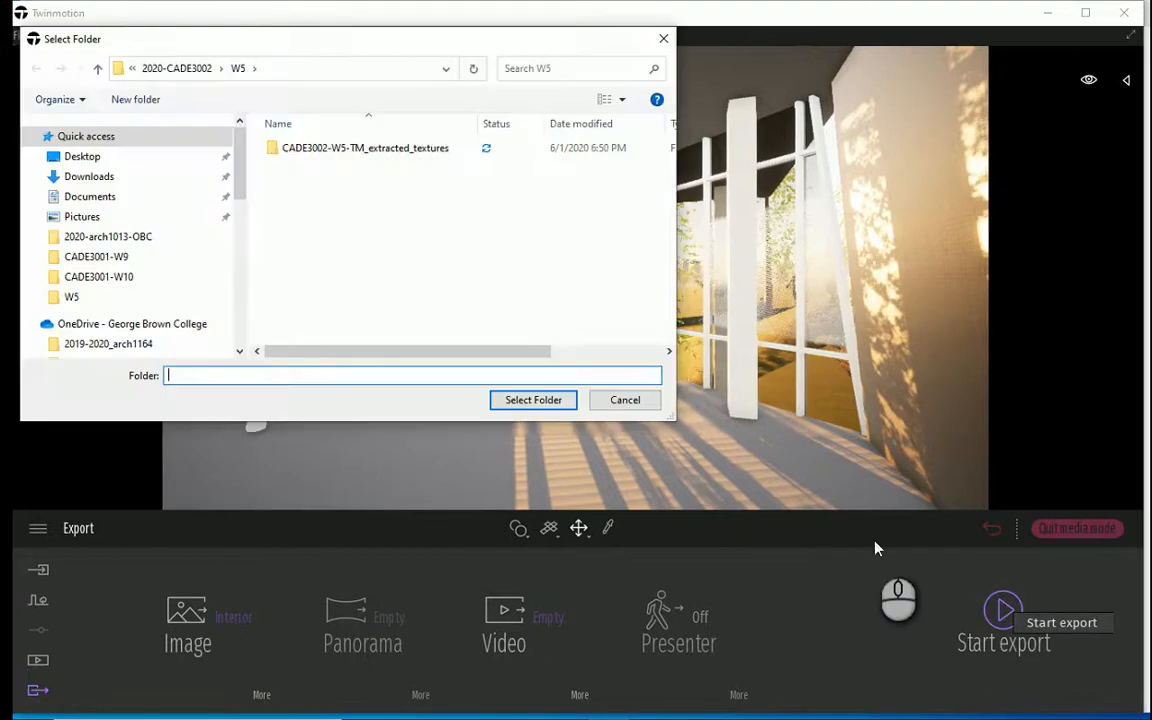
click(536, 401)
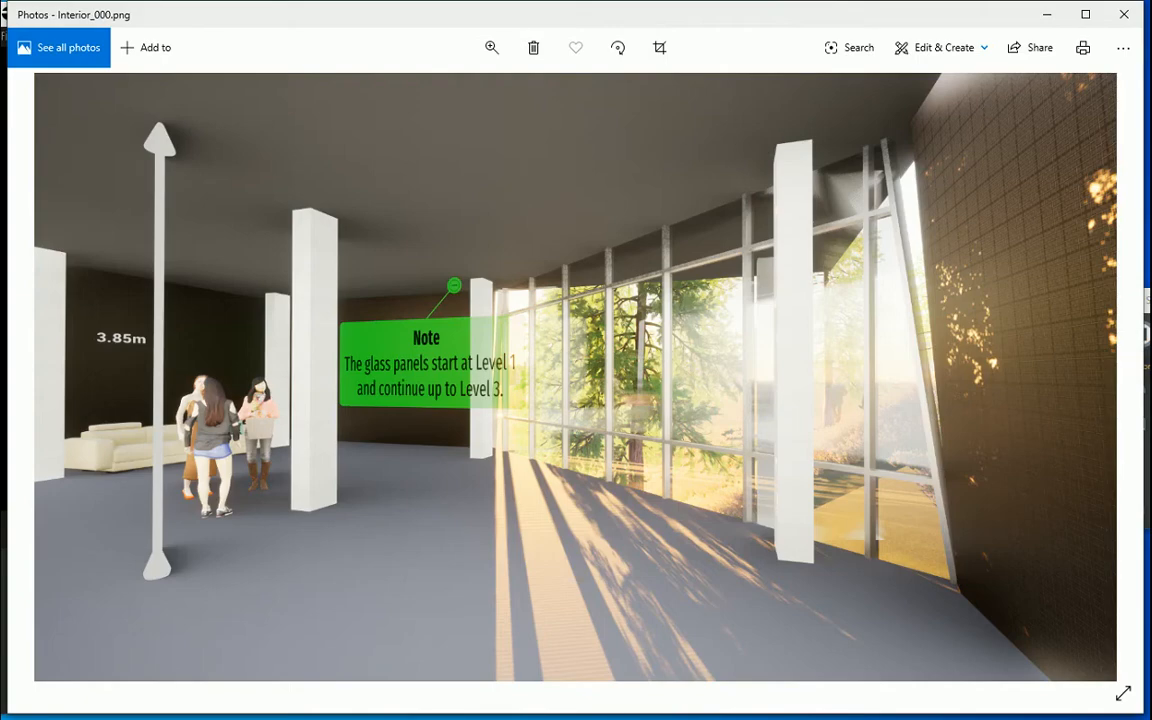
Compare the exported renders Interior.png and Interior_000.png by alternating between their Photos windows.
click(624, 717)
click(622, 709)
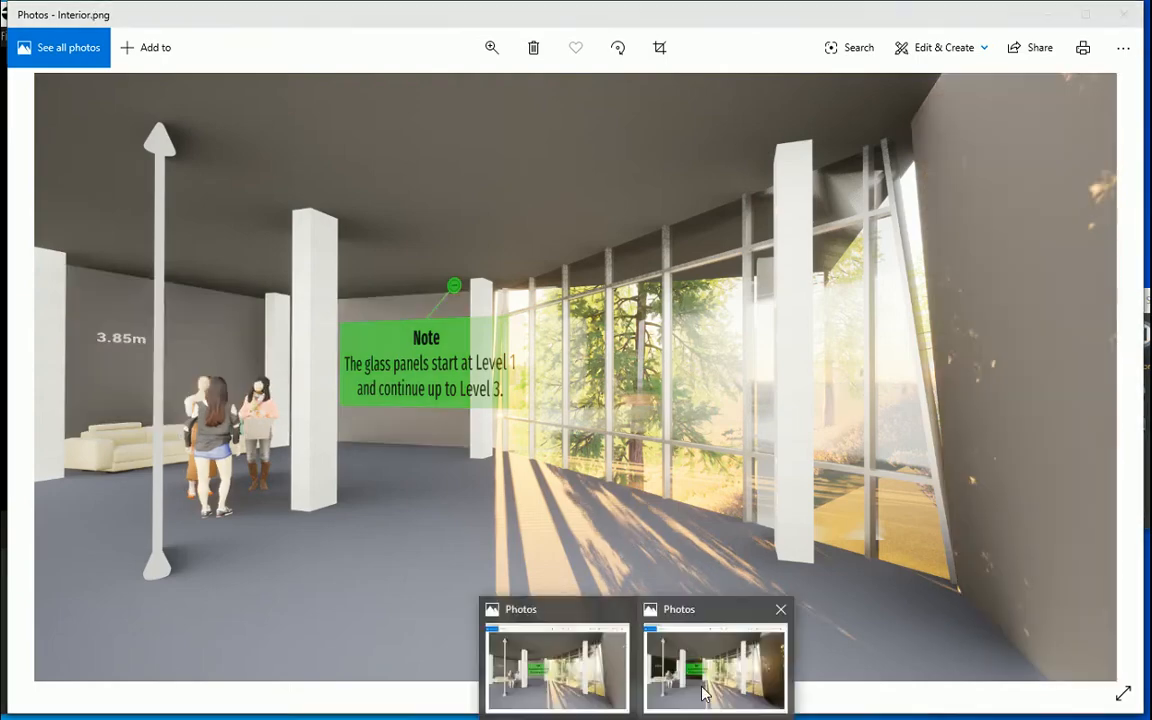
click(705, 688)
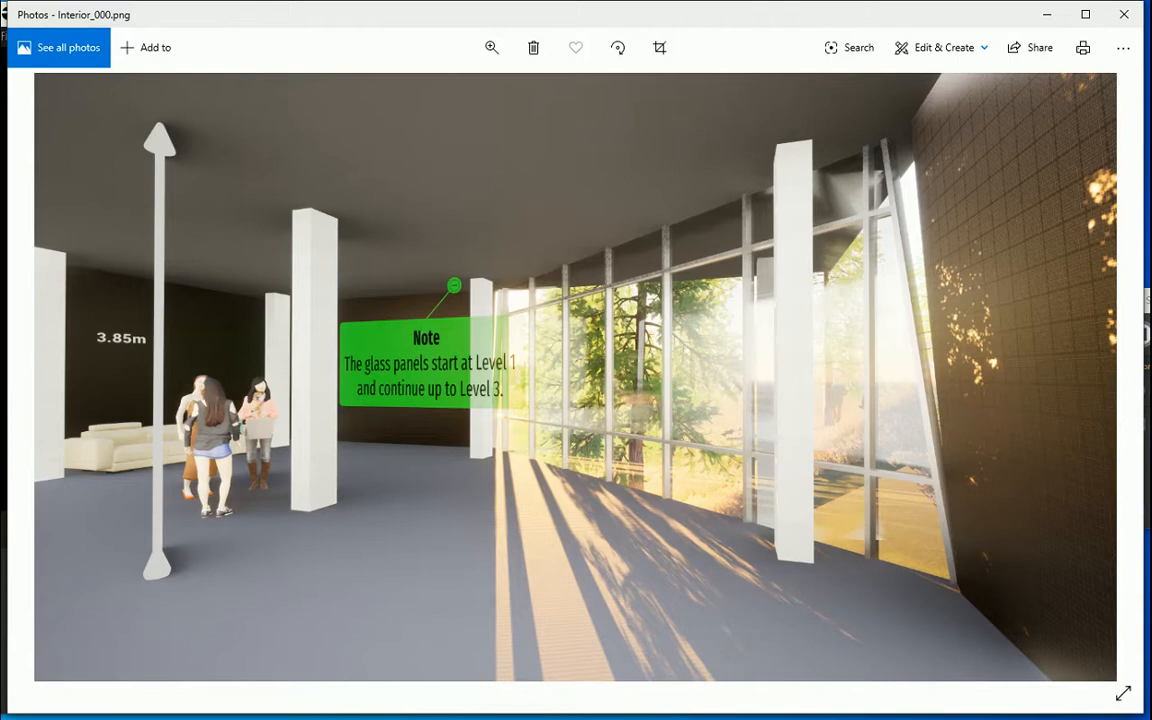
click(636, 716)
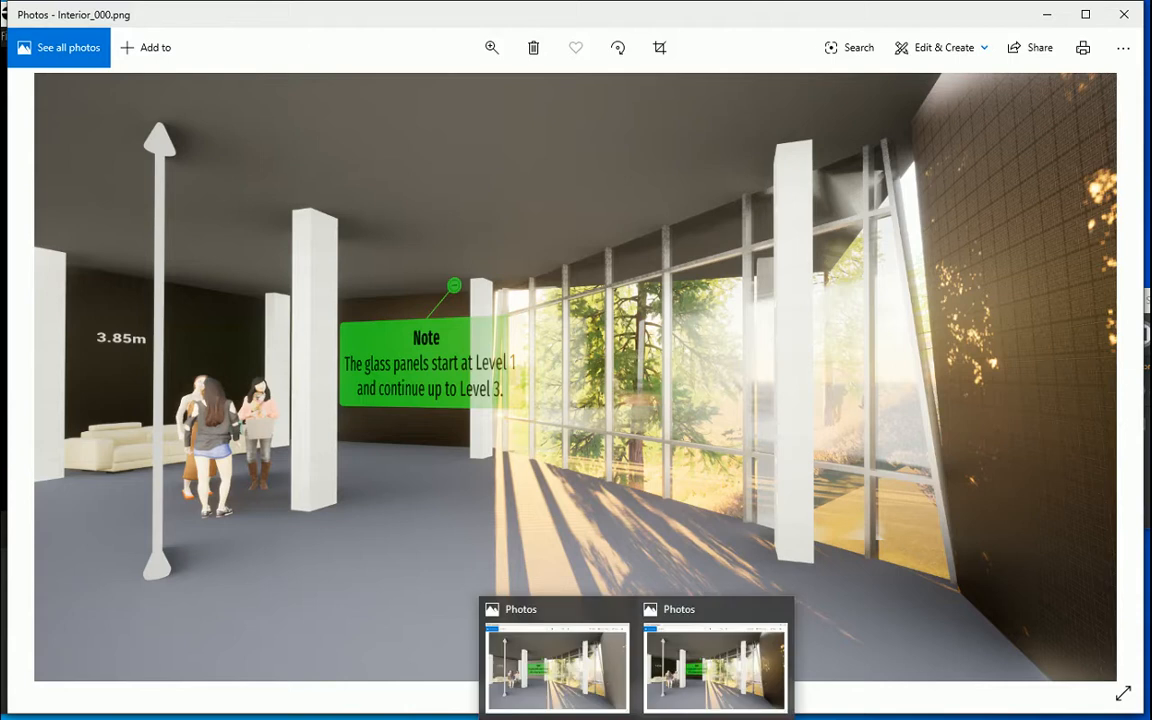
click(600, 687)
click(636, 716)
click(705, 688)
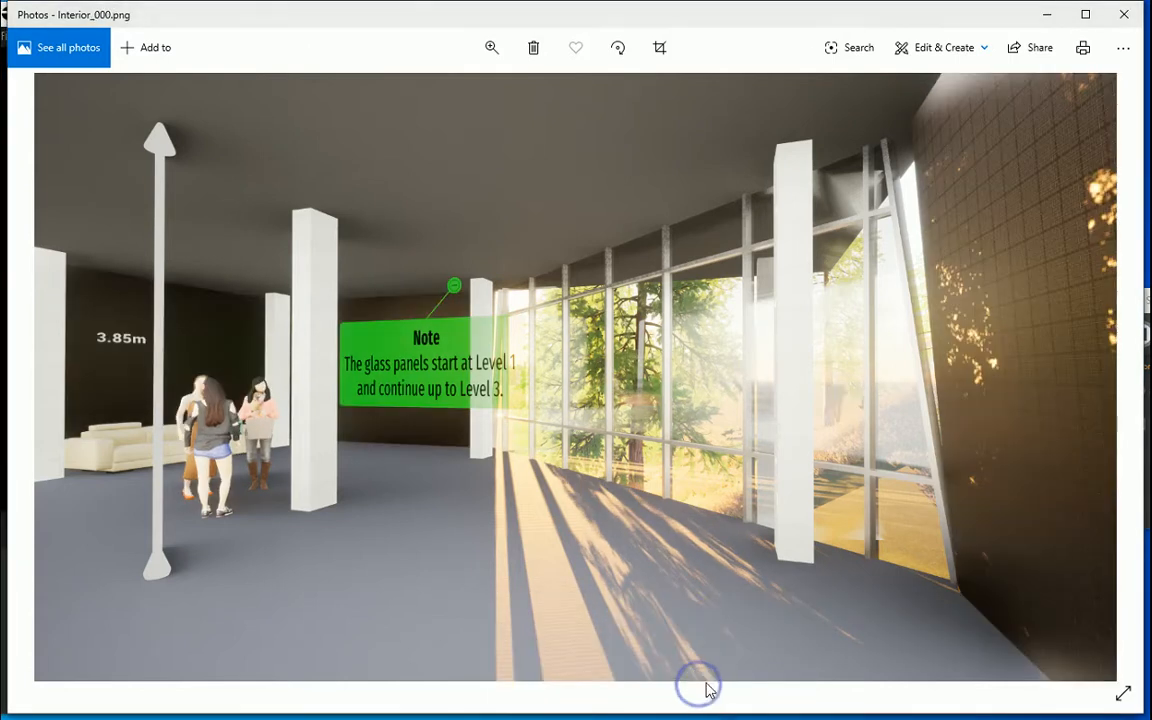